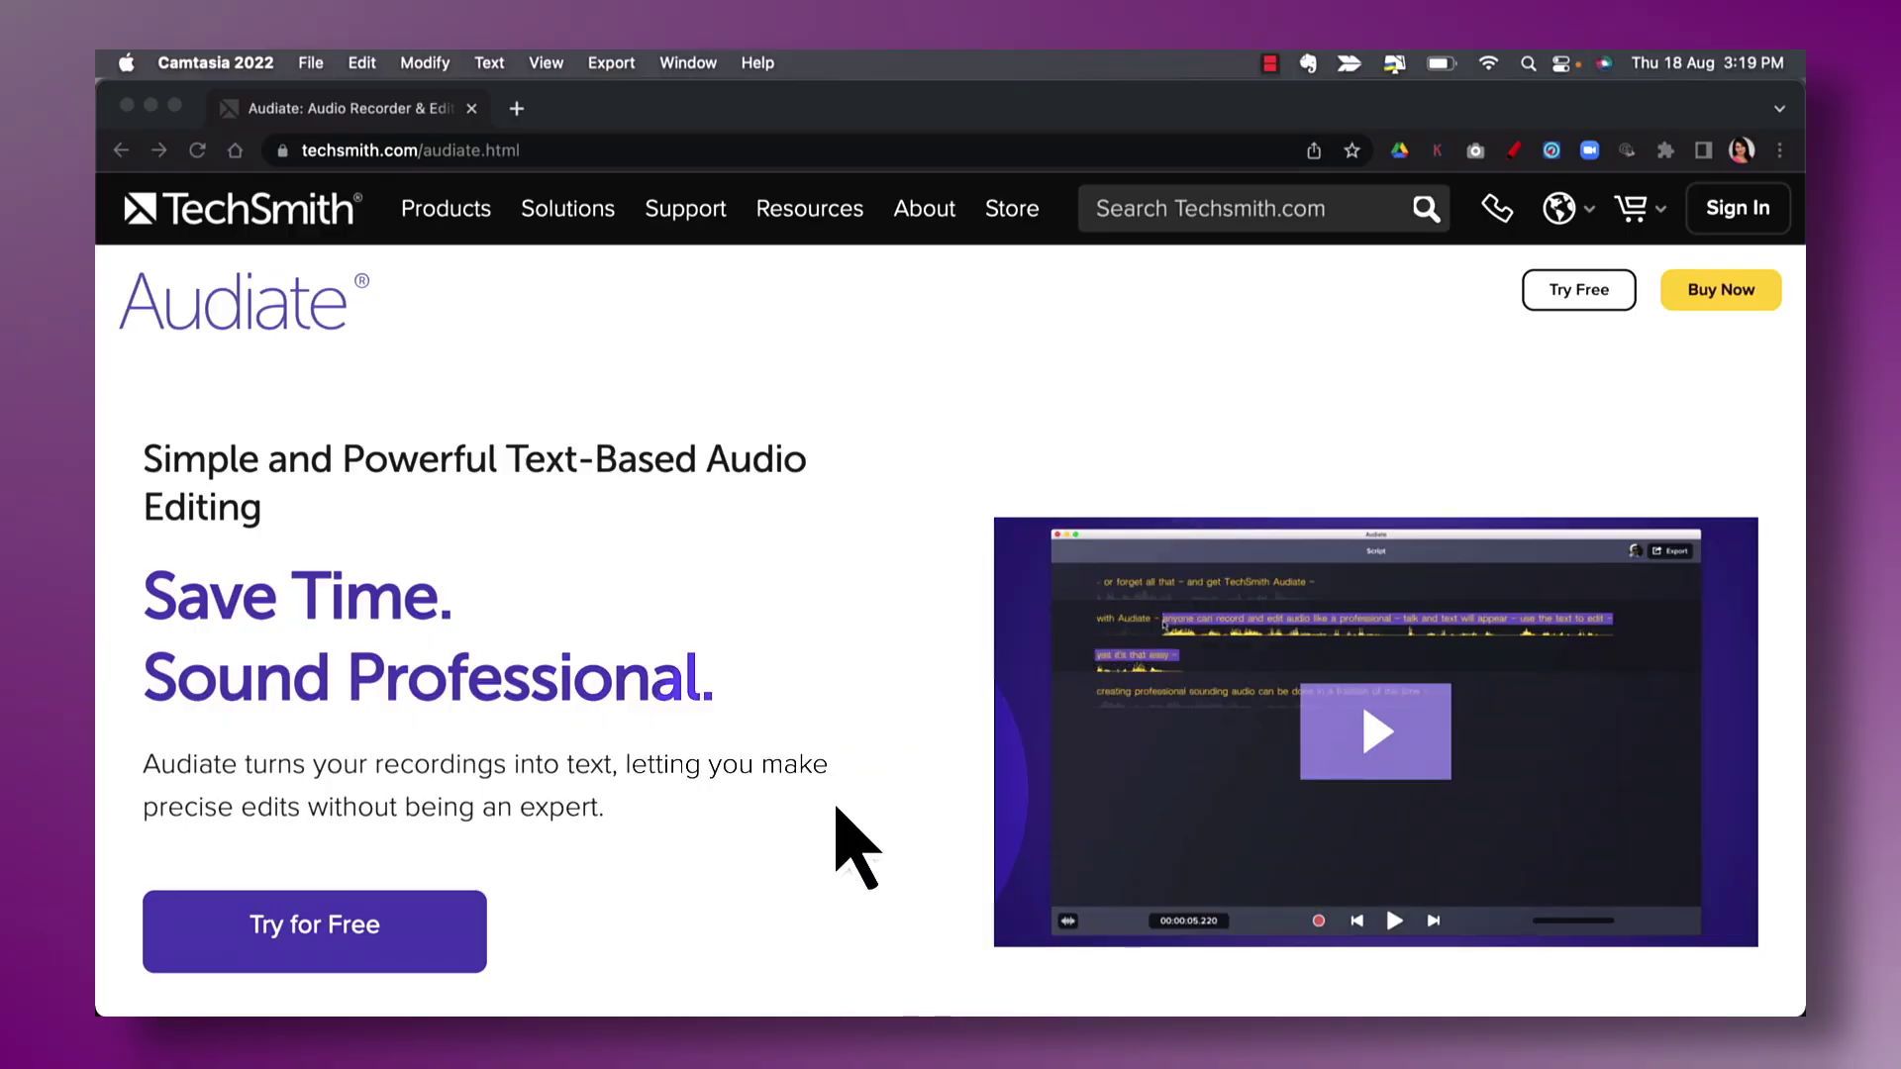
Scroll down the TechSmith Audiate product page to review its features
scroll(836, 807, down, 10)
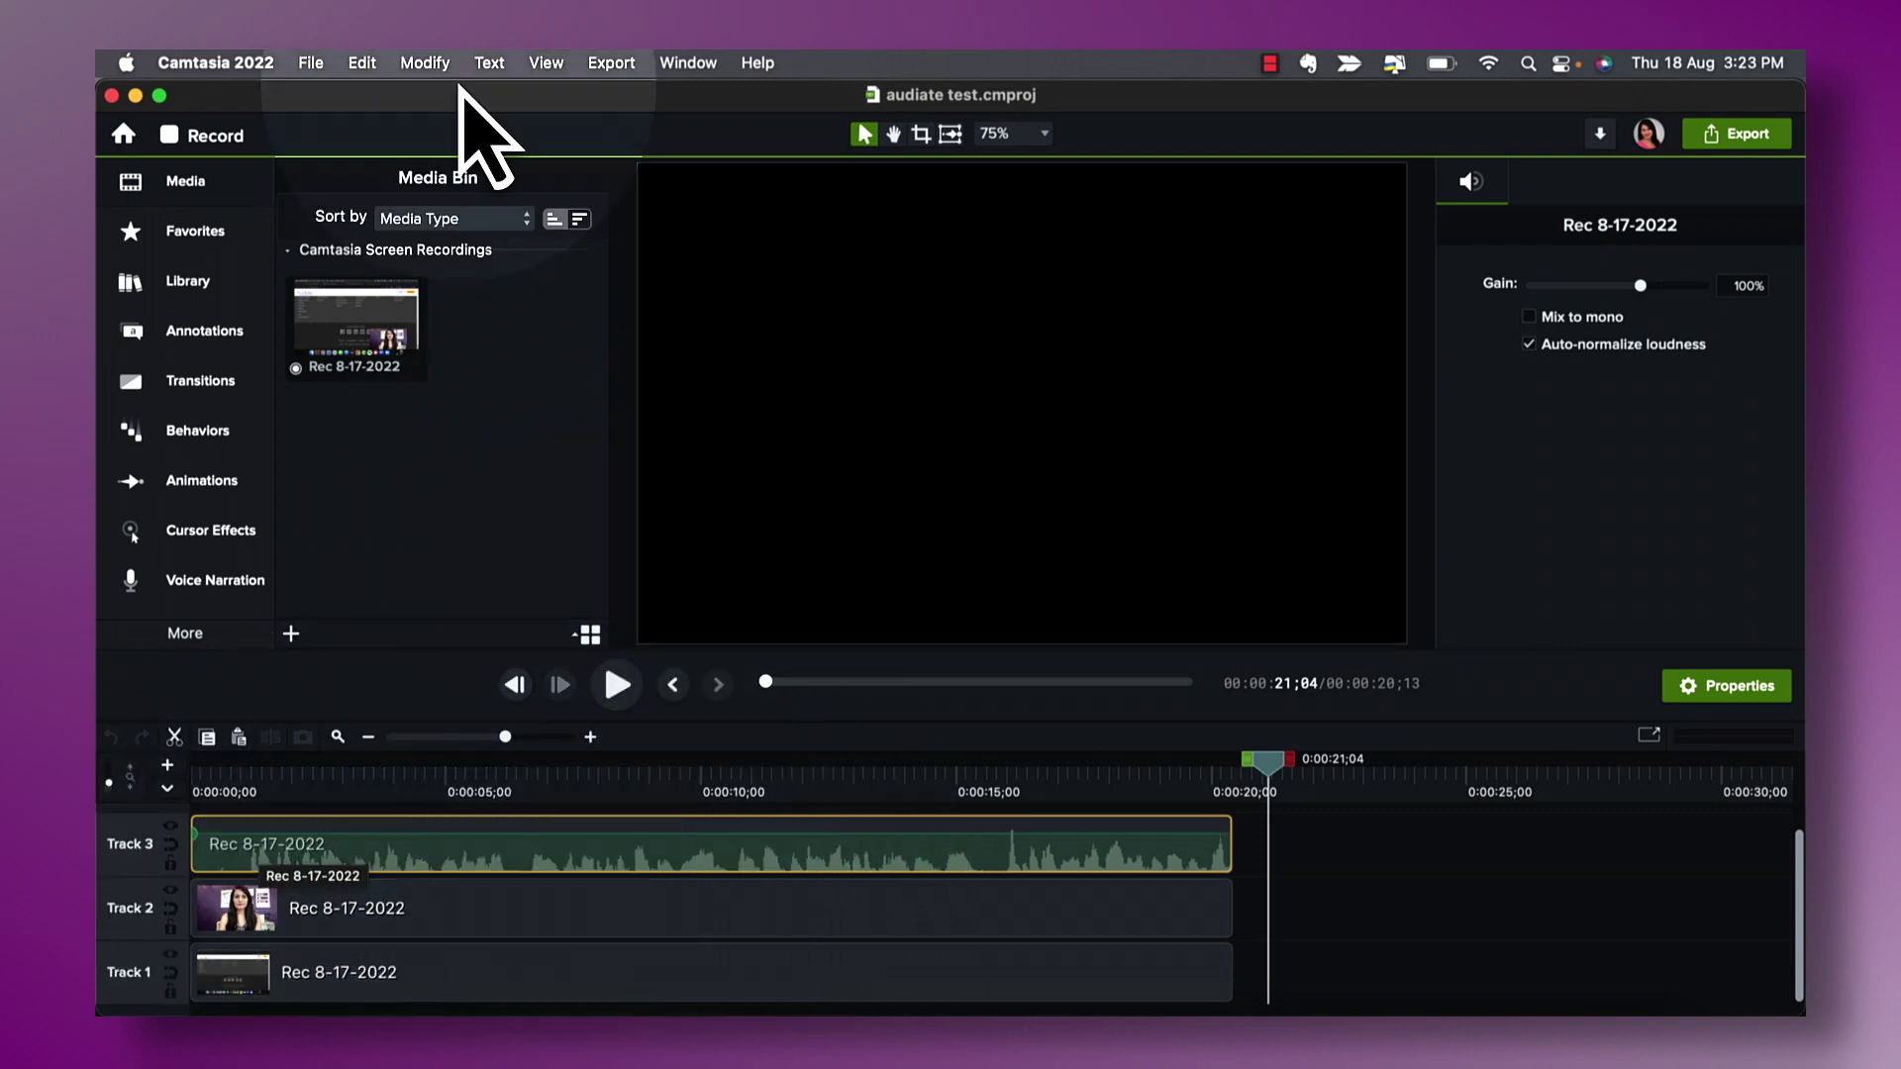
Send the selected Track 3 audio clip to Audiate with Edit > Edit in TechSmith Audiate
click(362, 62)
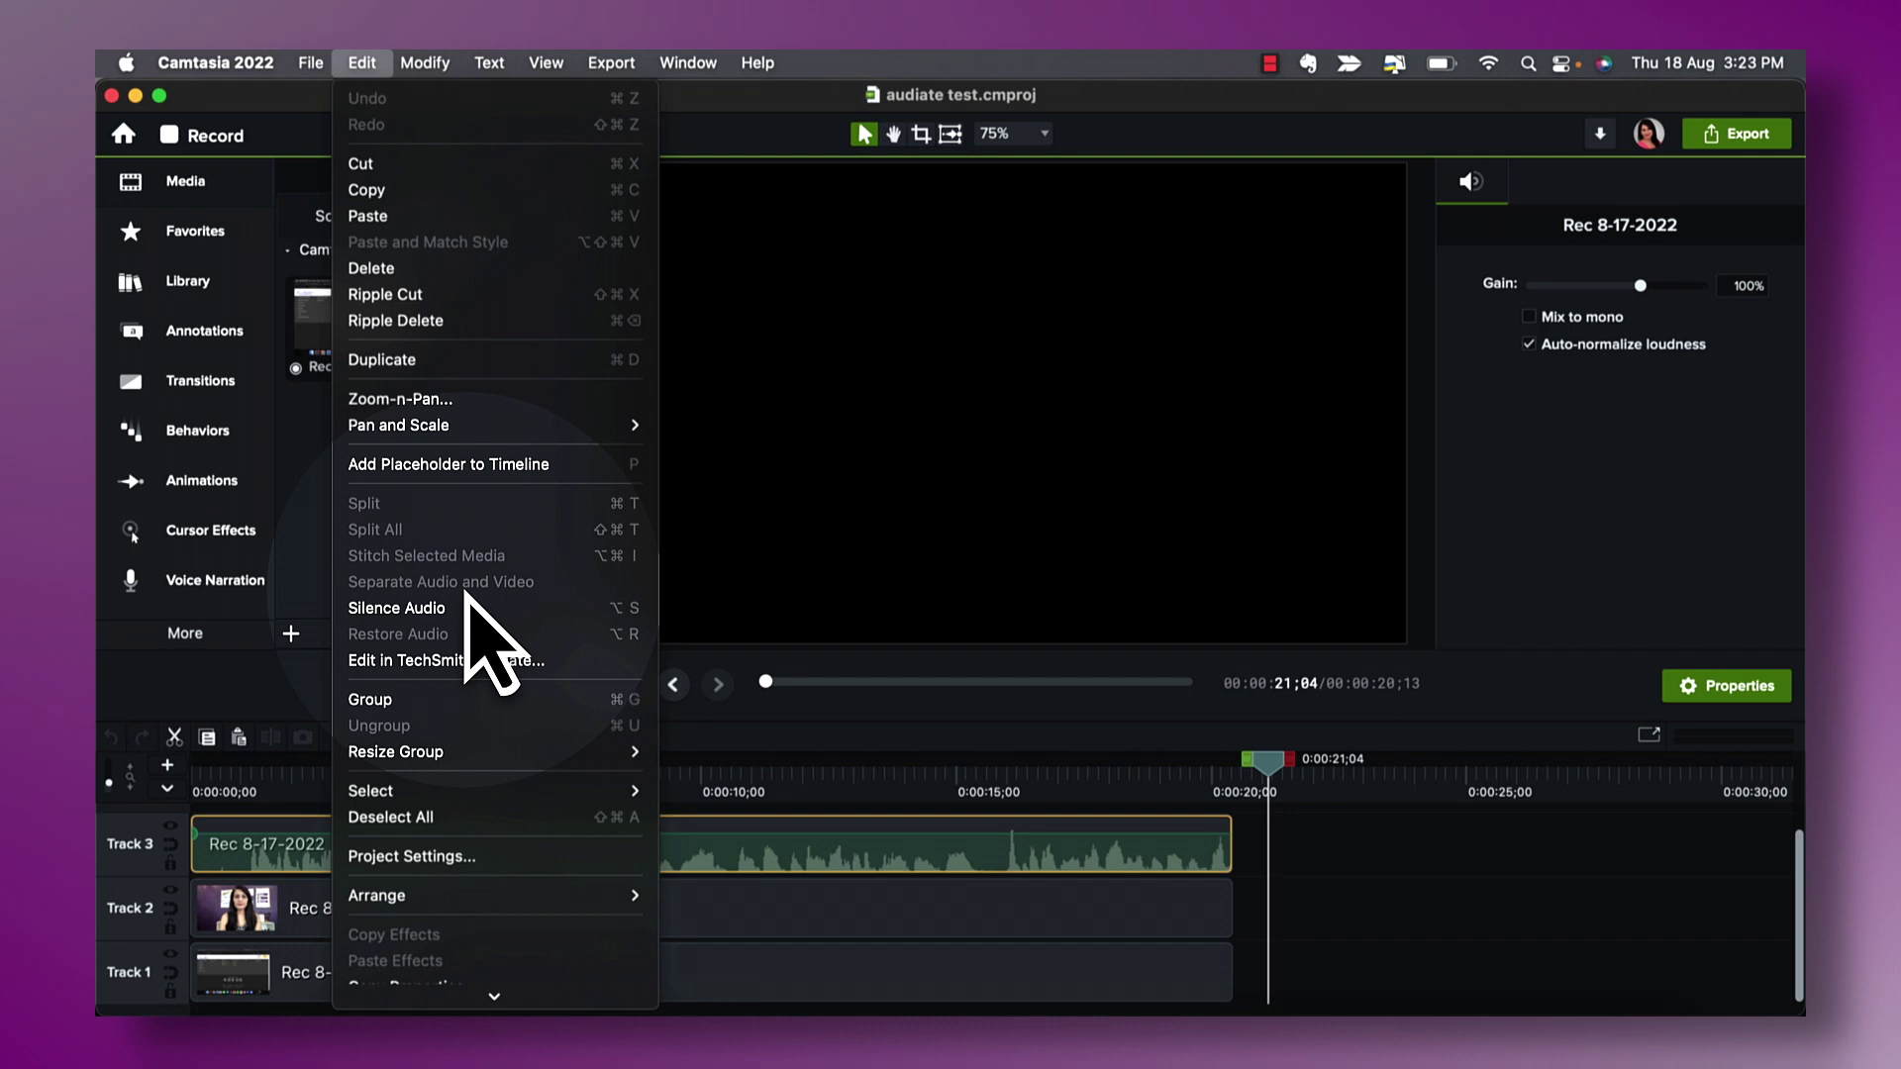
click(758, 879)
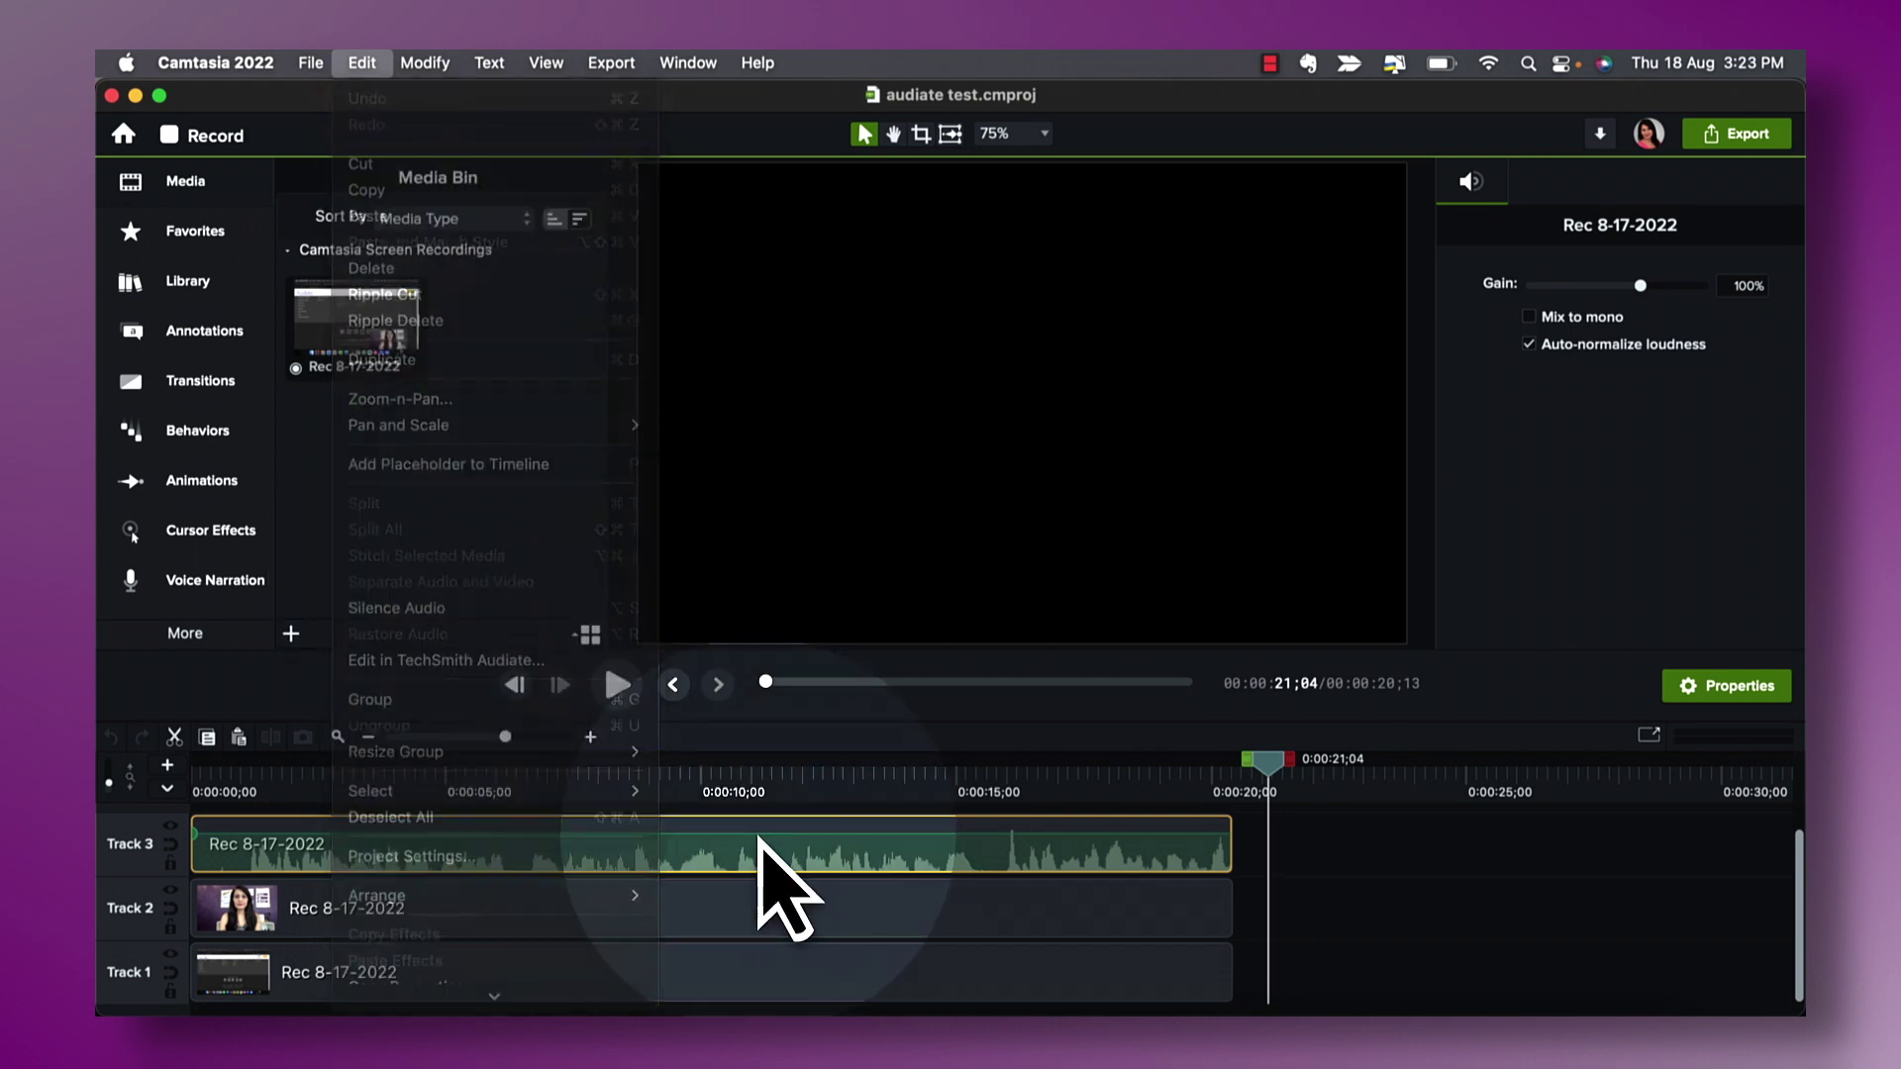
right_click(673, 854)
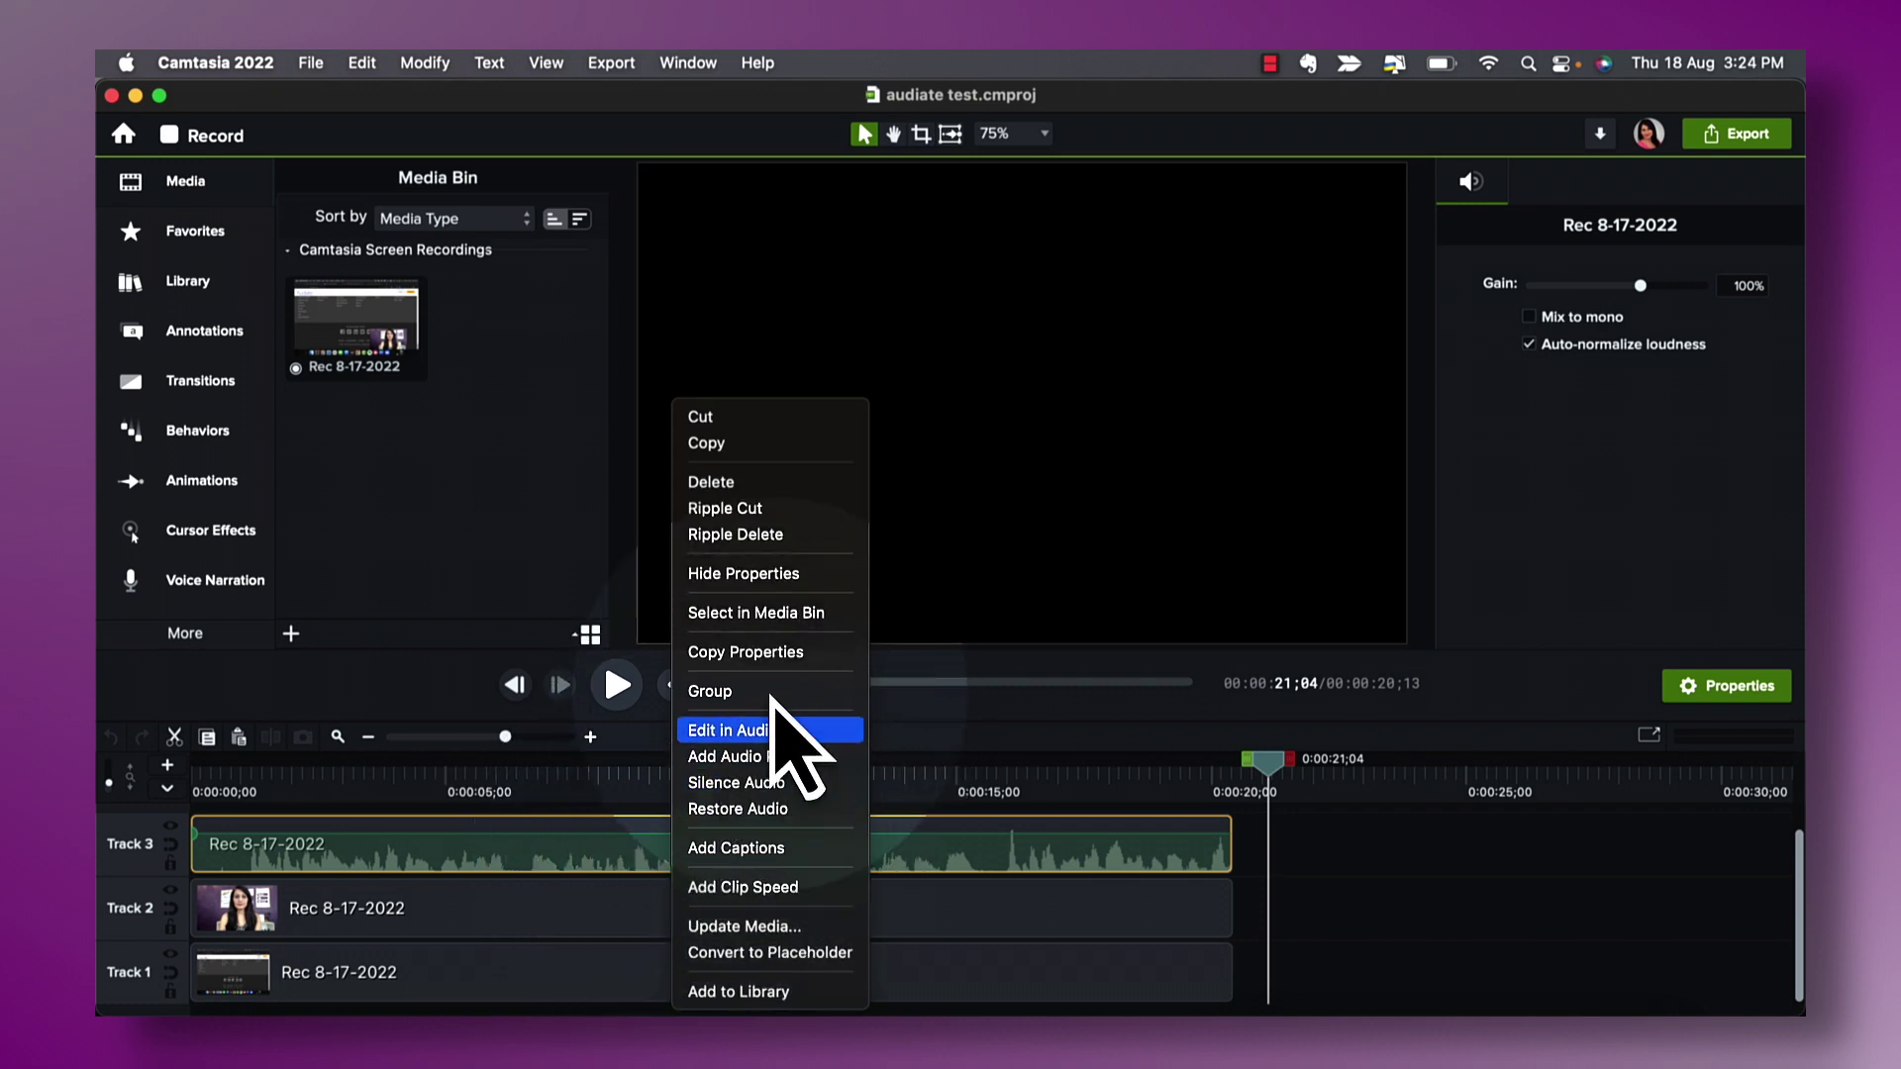
click(362, 64)
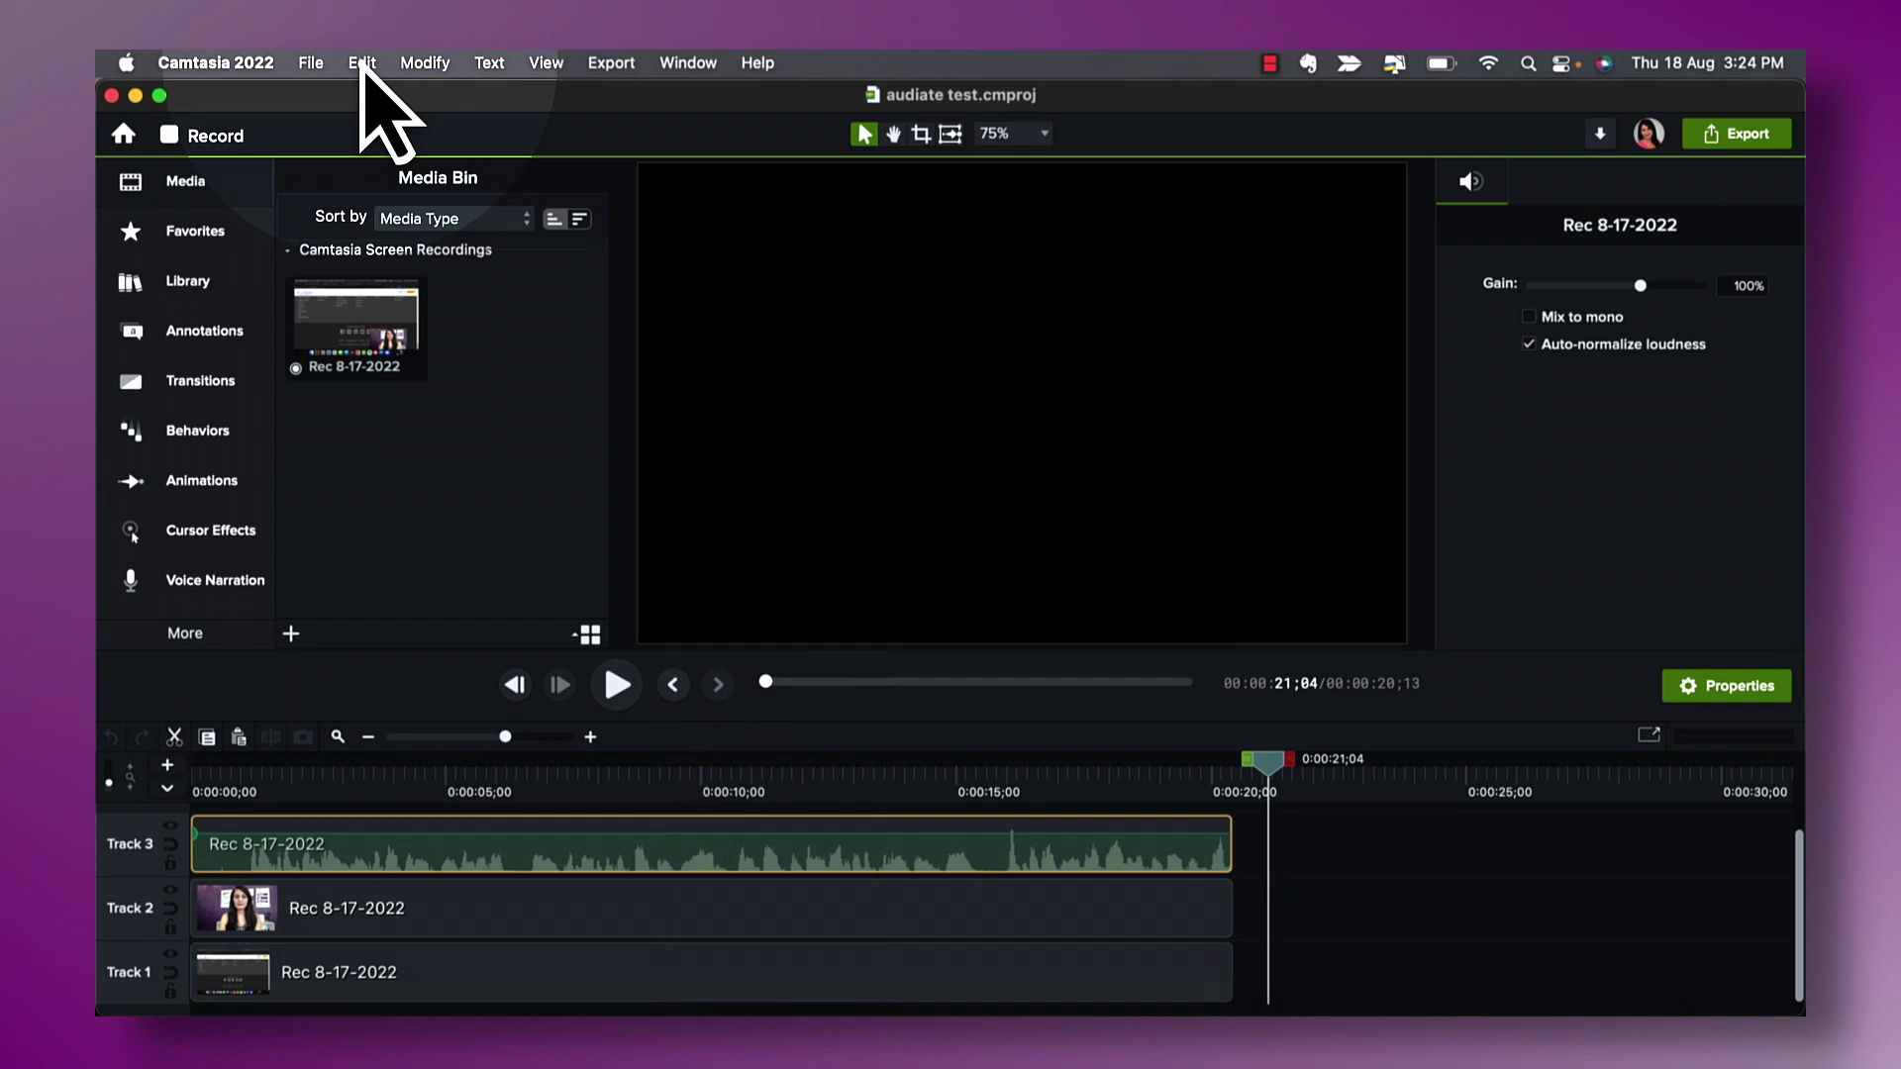
click(362, 63)
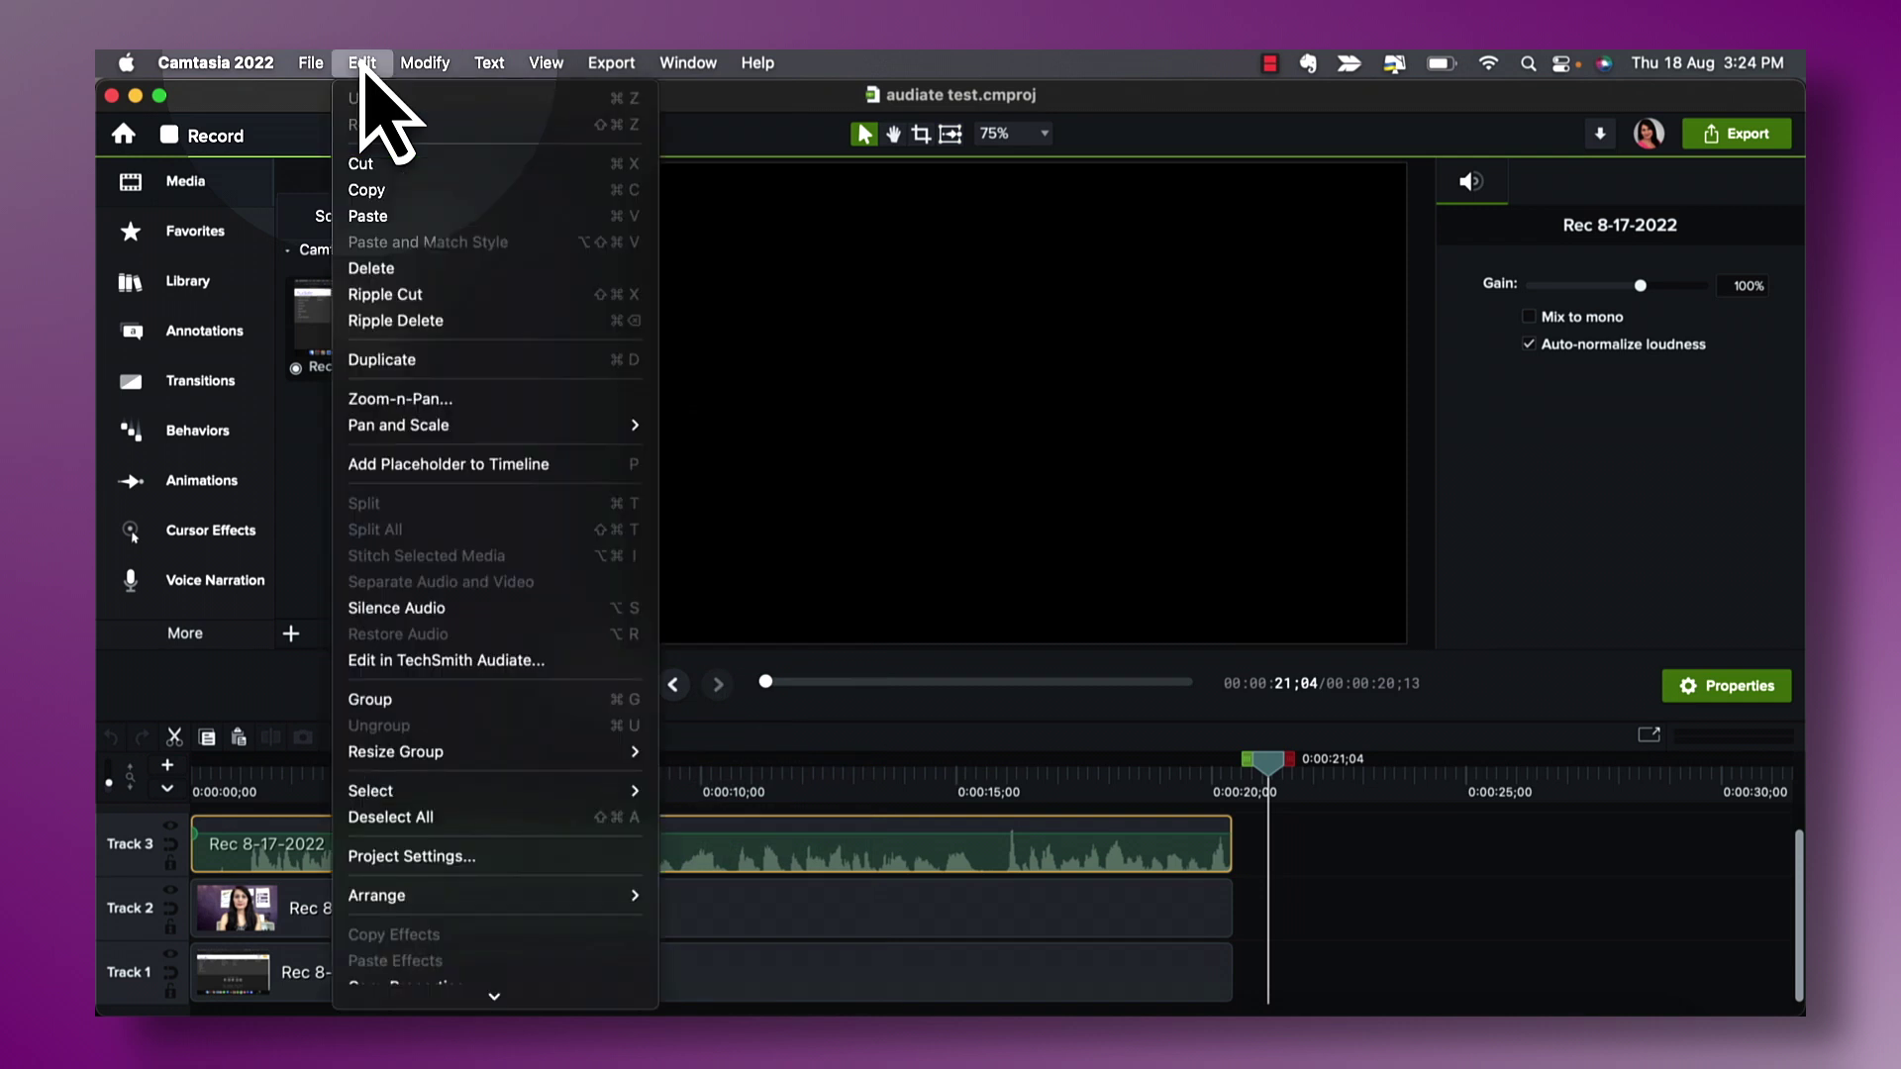
click(433, 665)
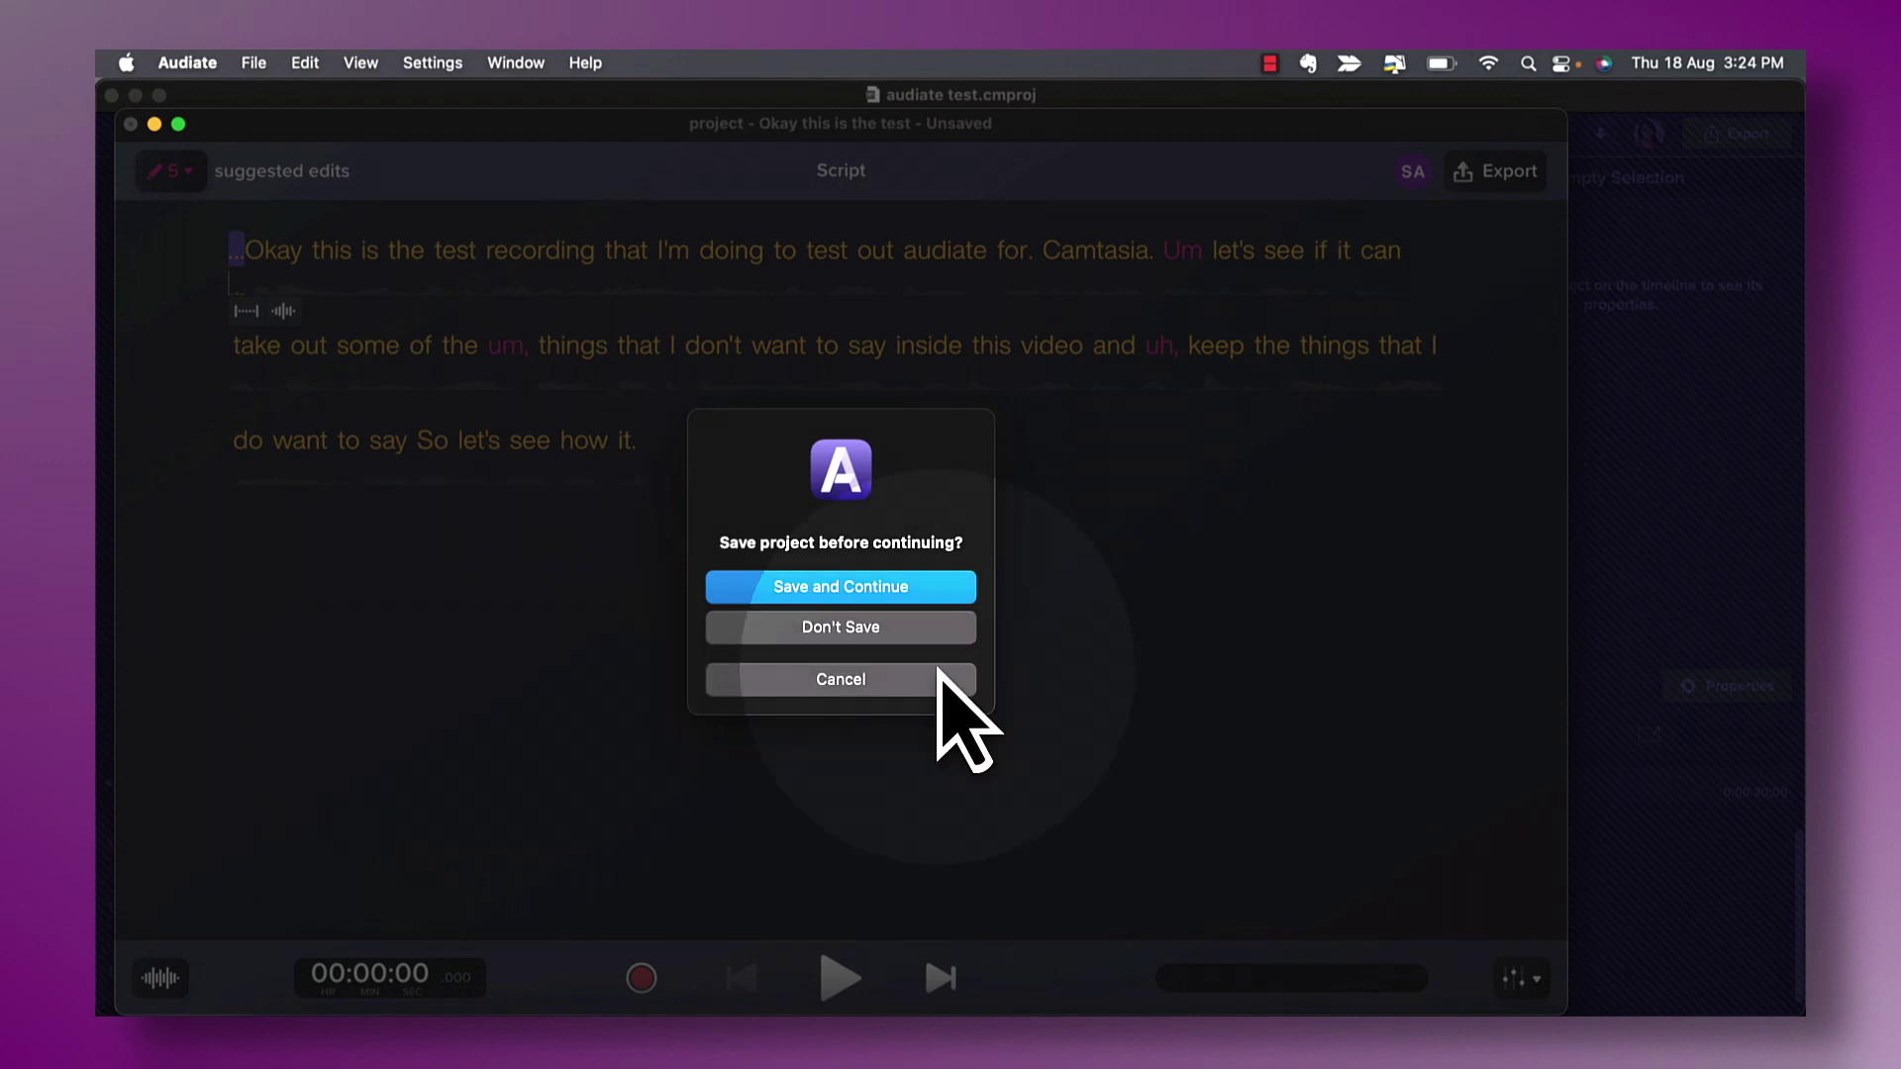
Choose Save and Continue so the Camtasia project is saved before Audiate opens
click(846, 589)
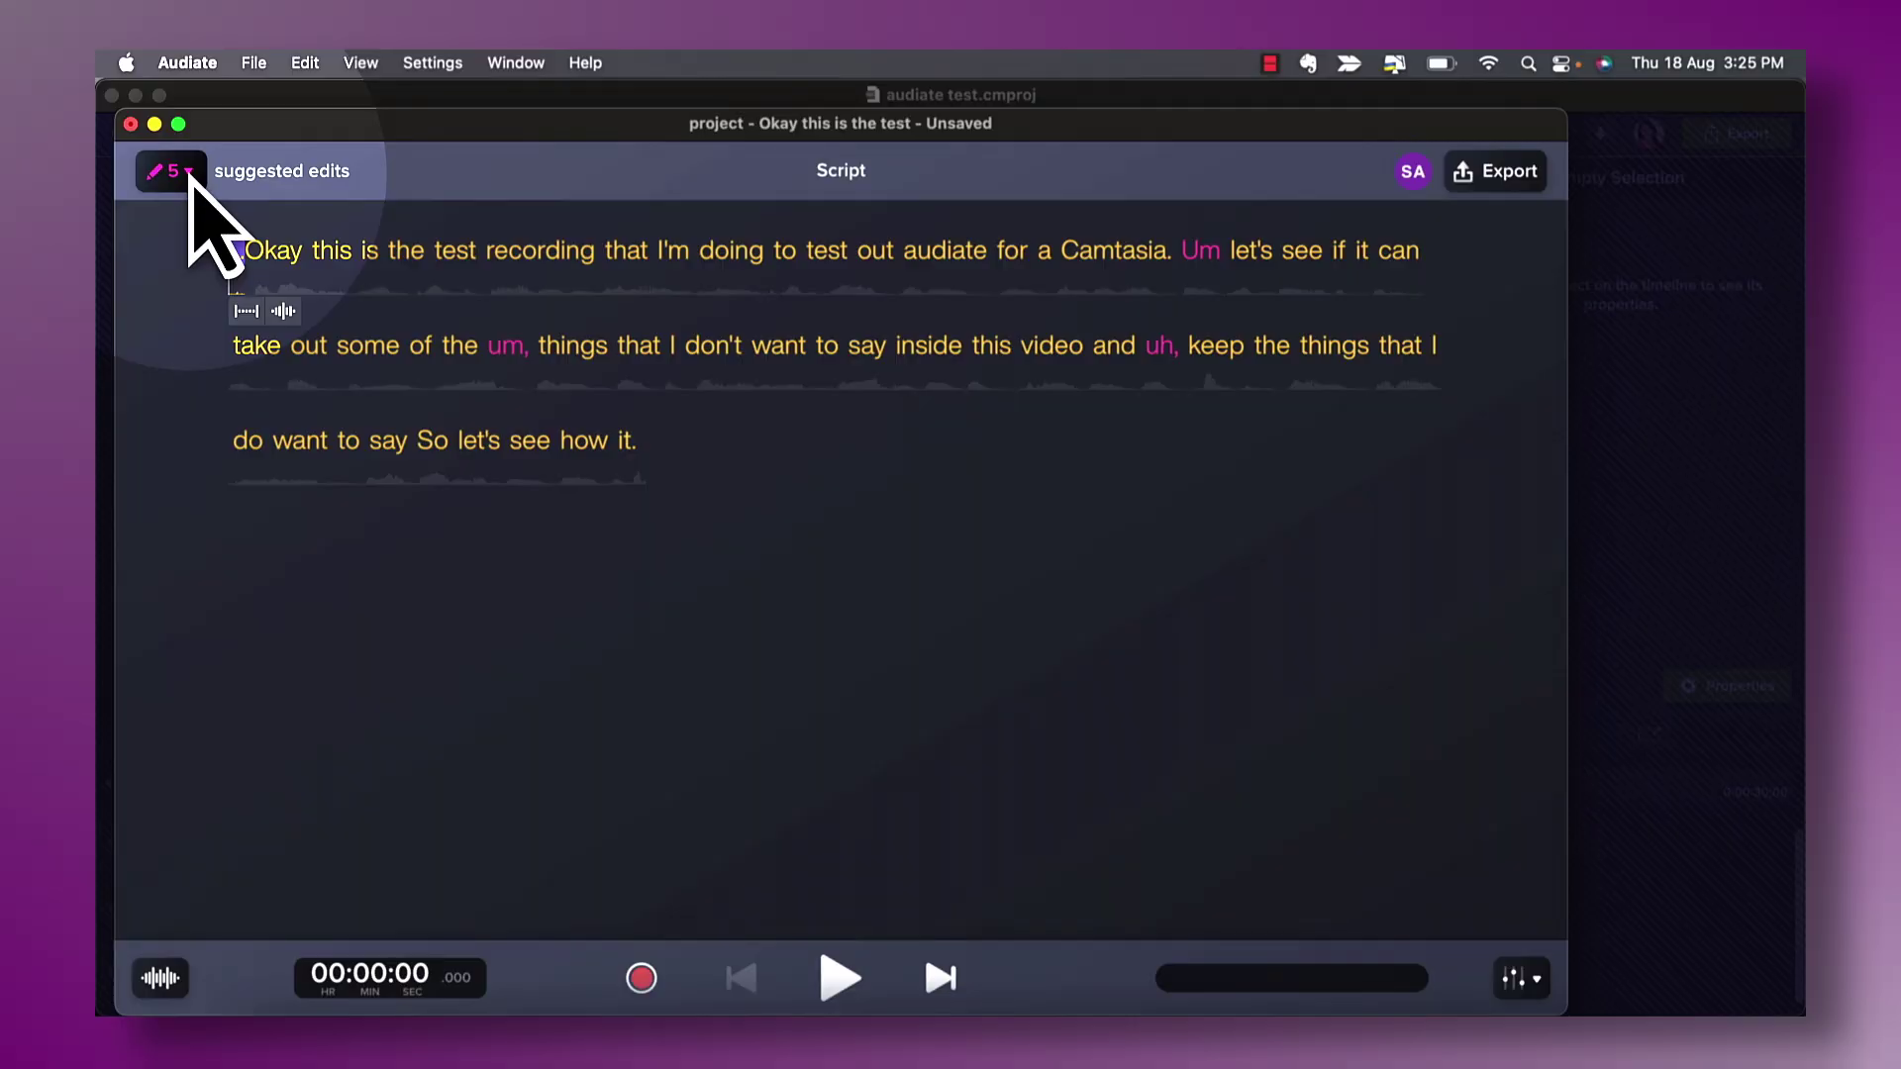
Show the 5 suggested hesitation and pause edits from the pencil dropdown
click(188, 172)
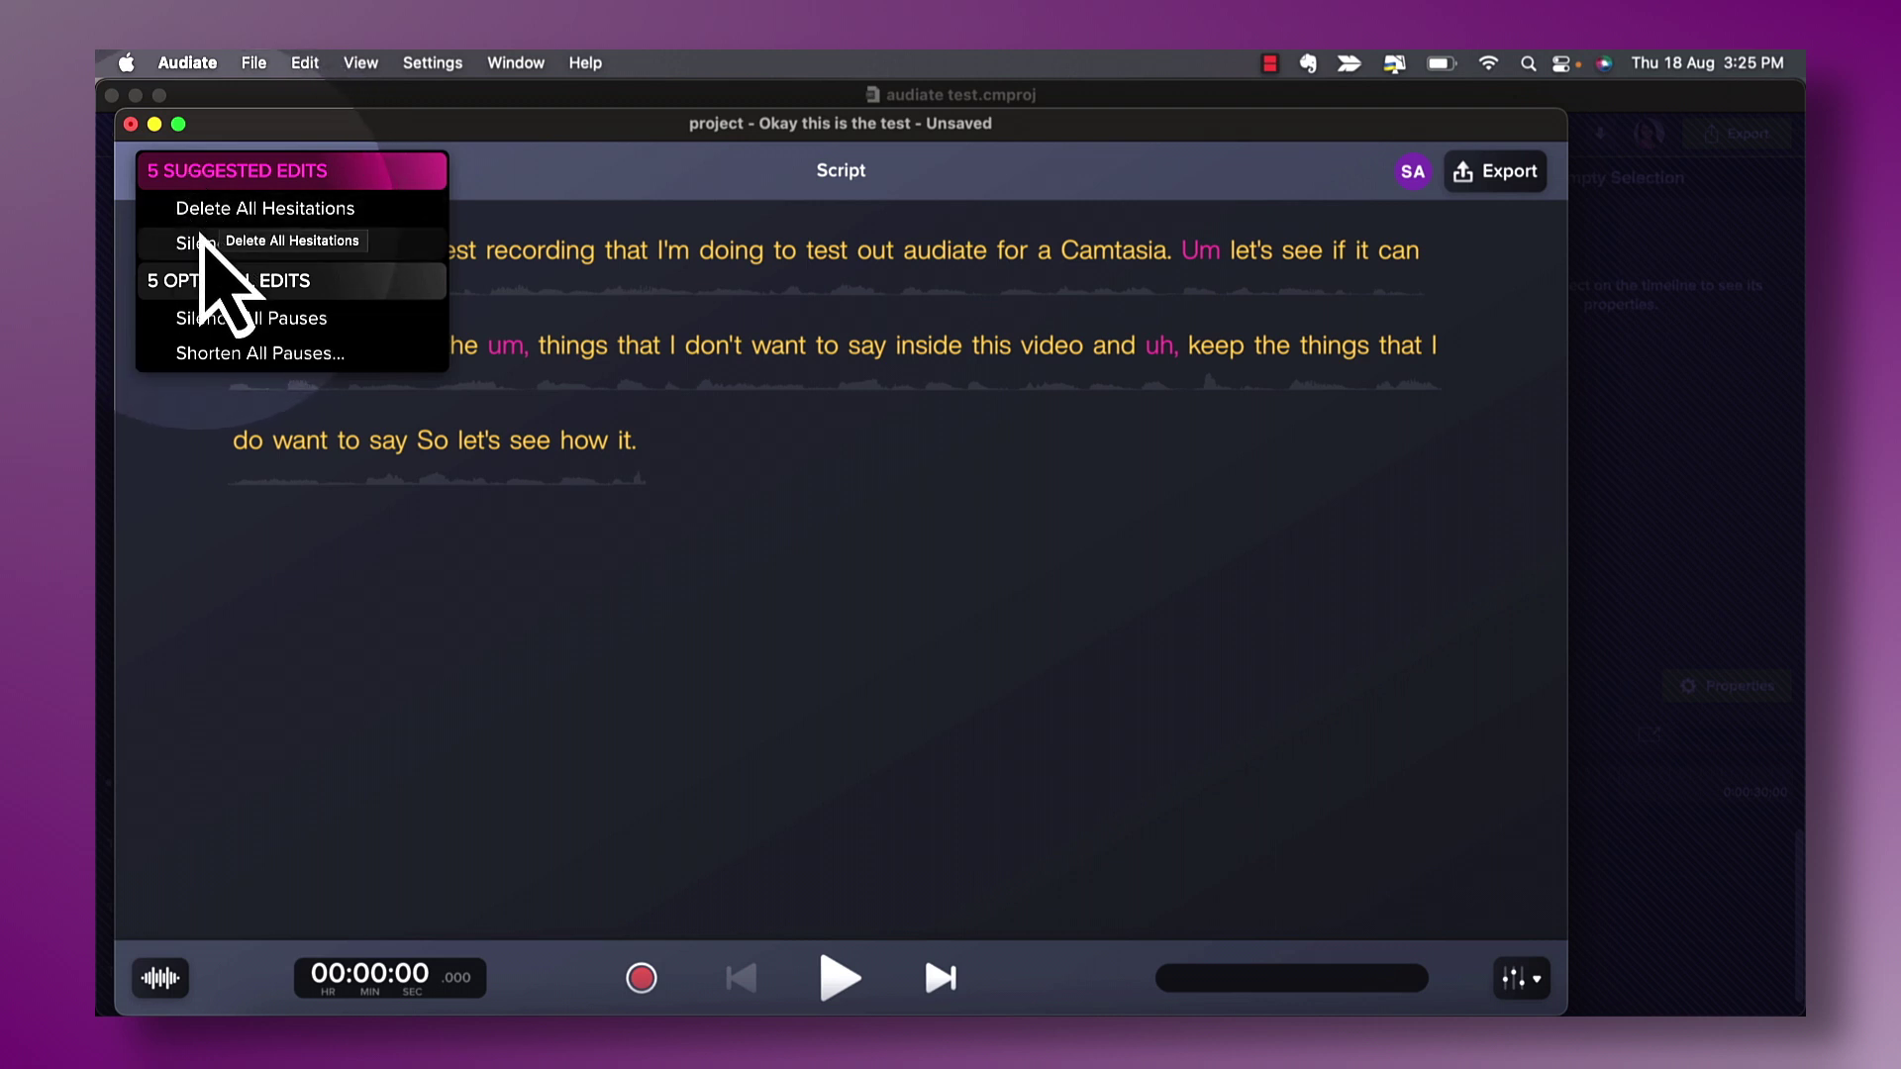
Reopen the suggested edits list, then play the recording from the start
click(297, 587)
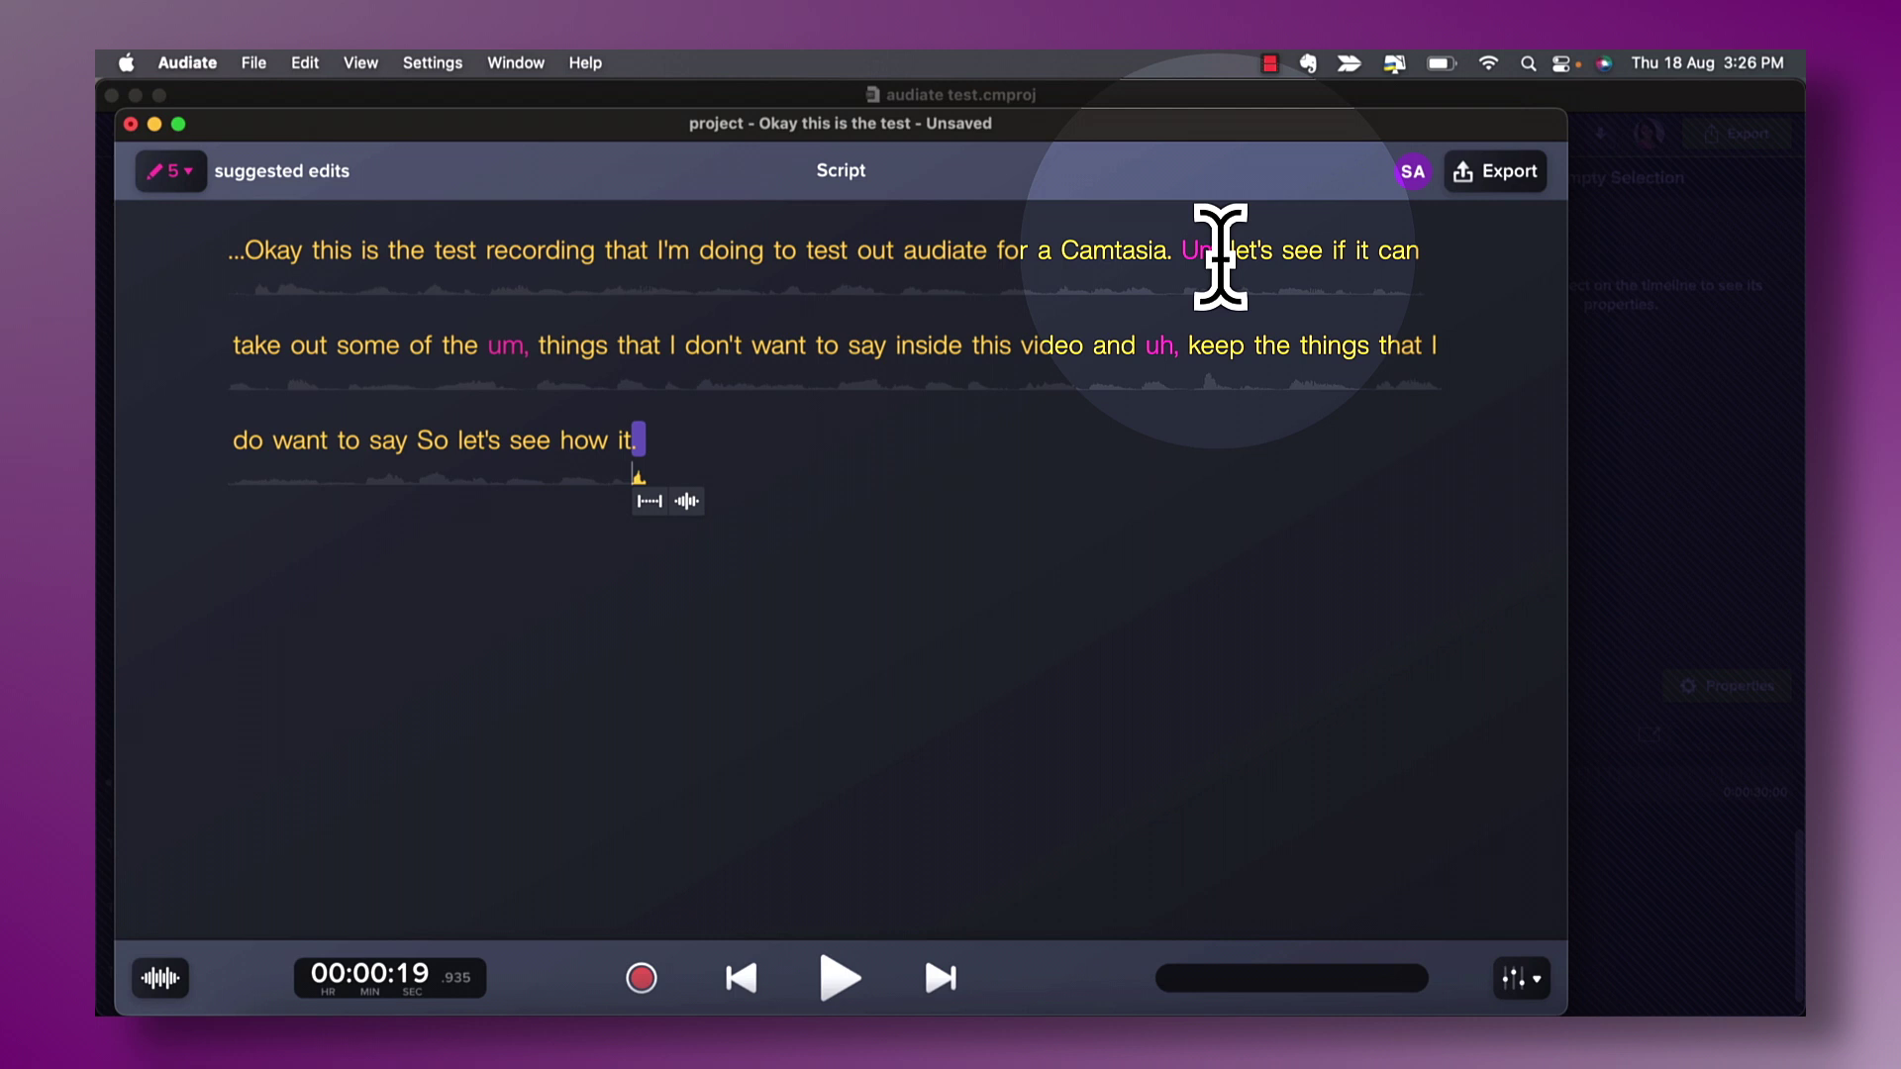
click(176, 173)
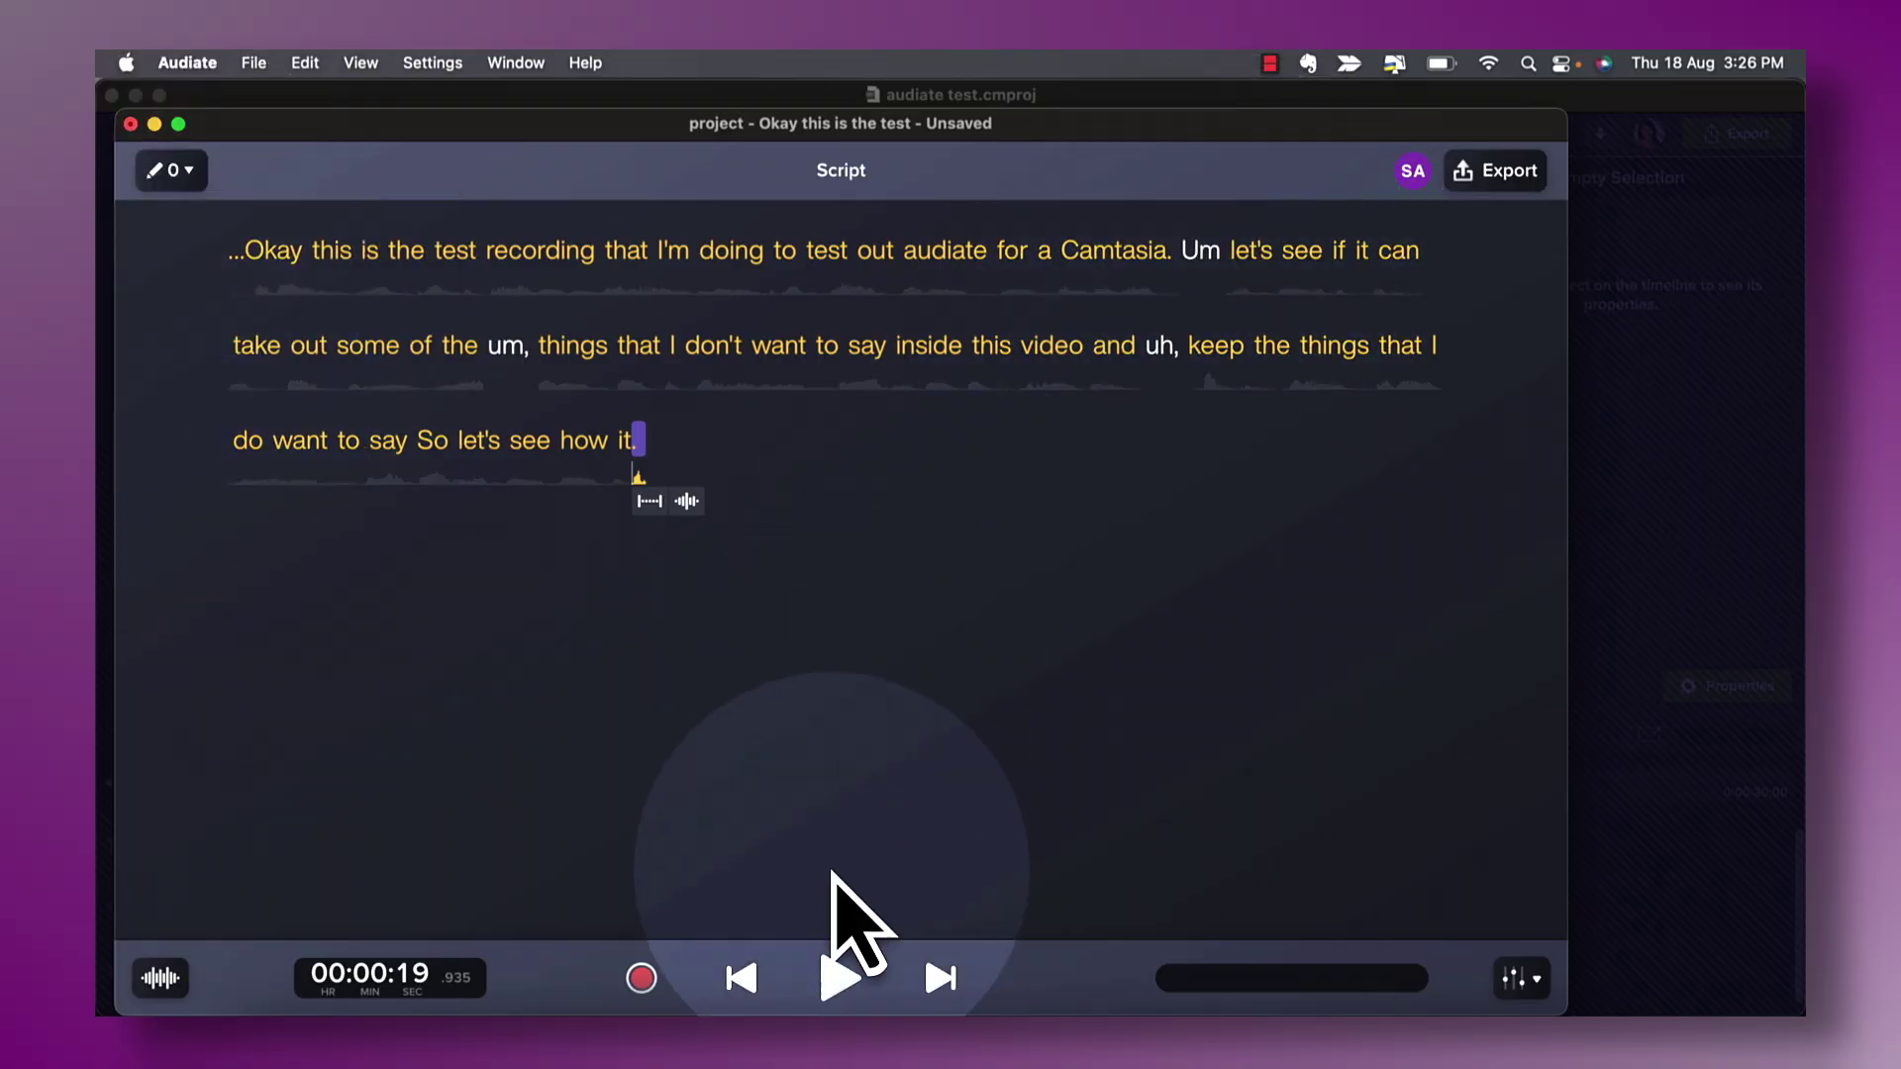
click(840, 980)
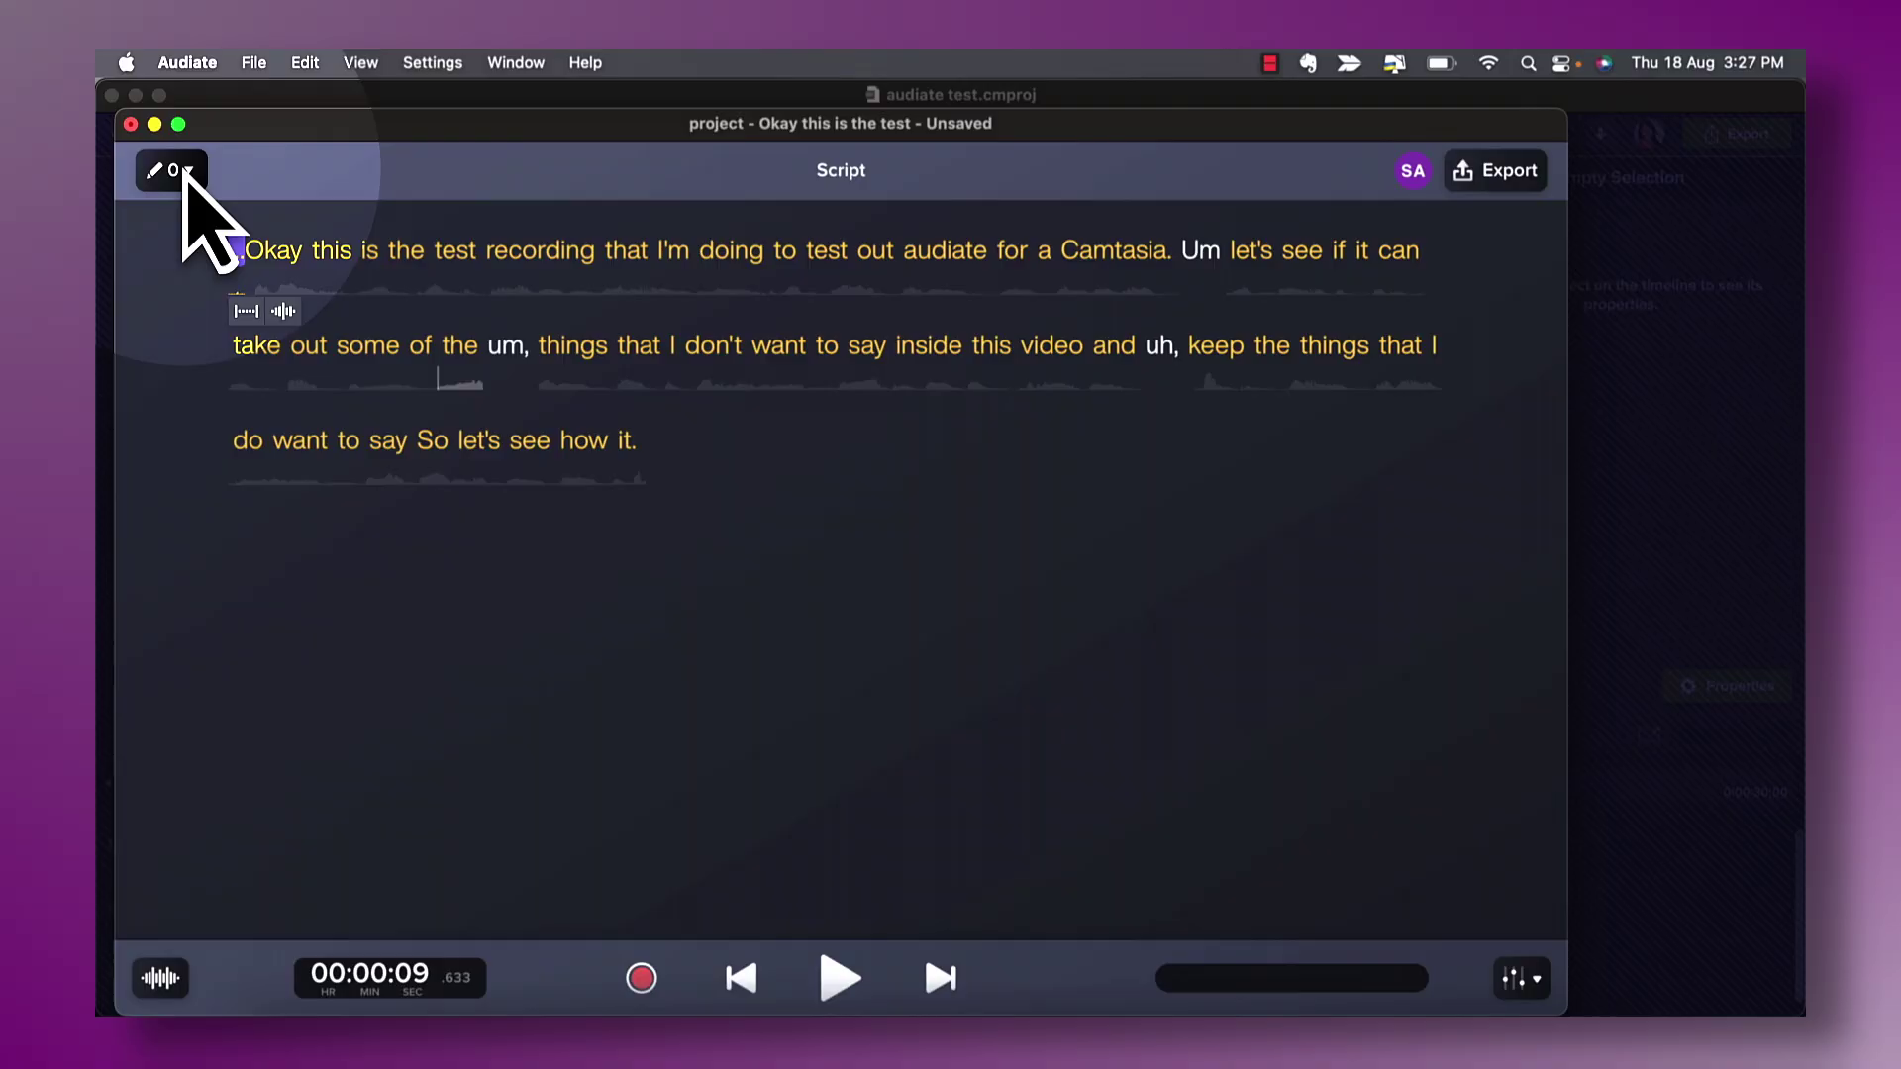
Delete all hesitations, then check the audio around 0:02 in the Waveform Editor
click(179, 171)
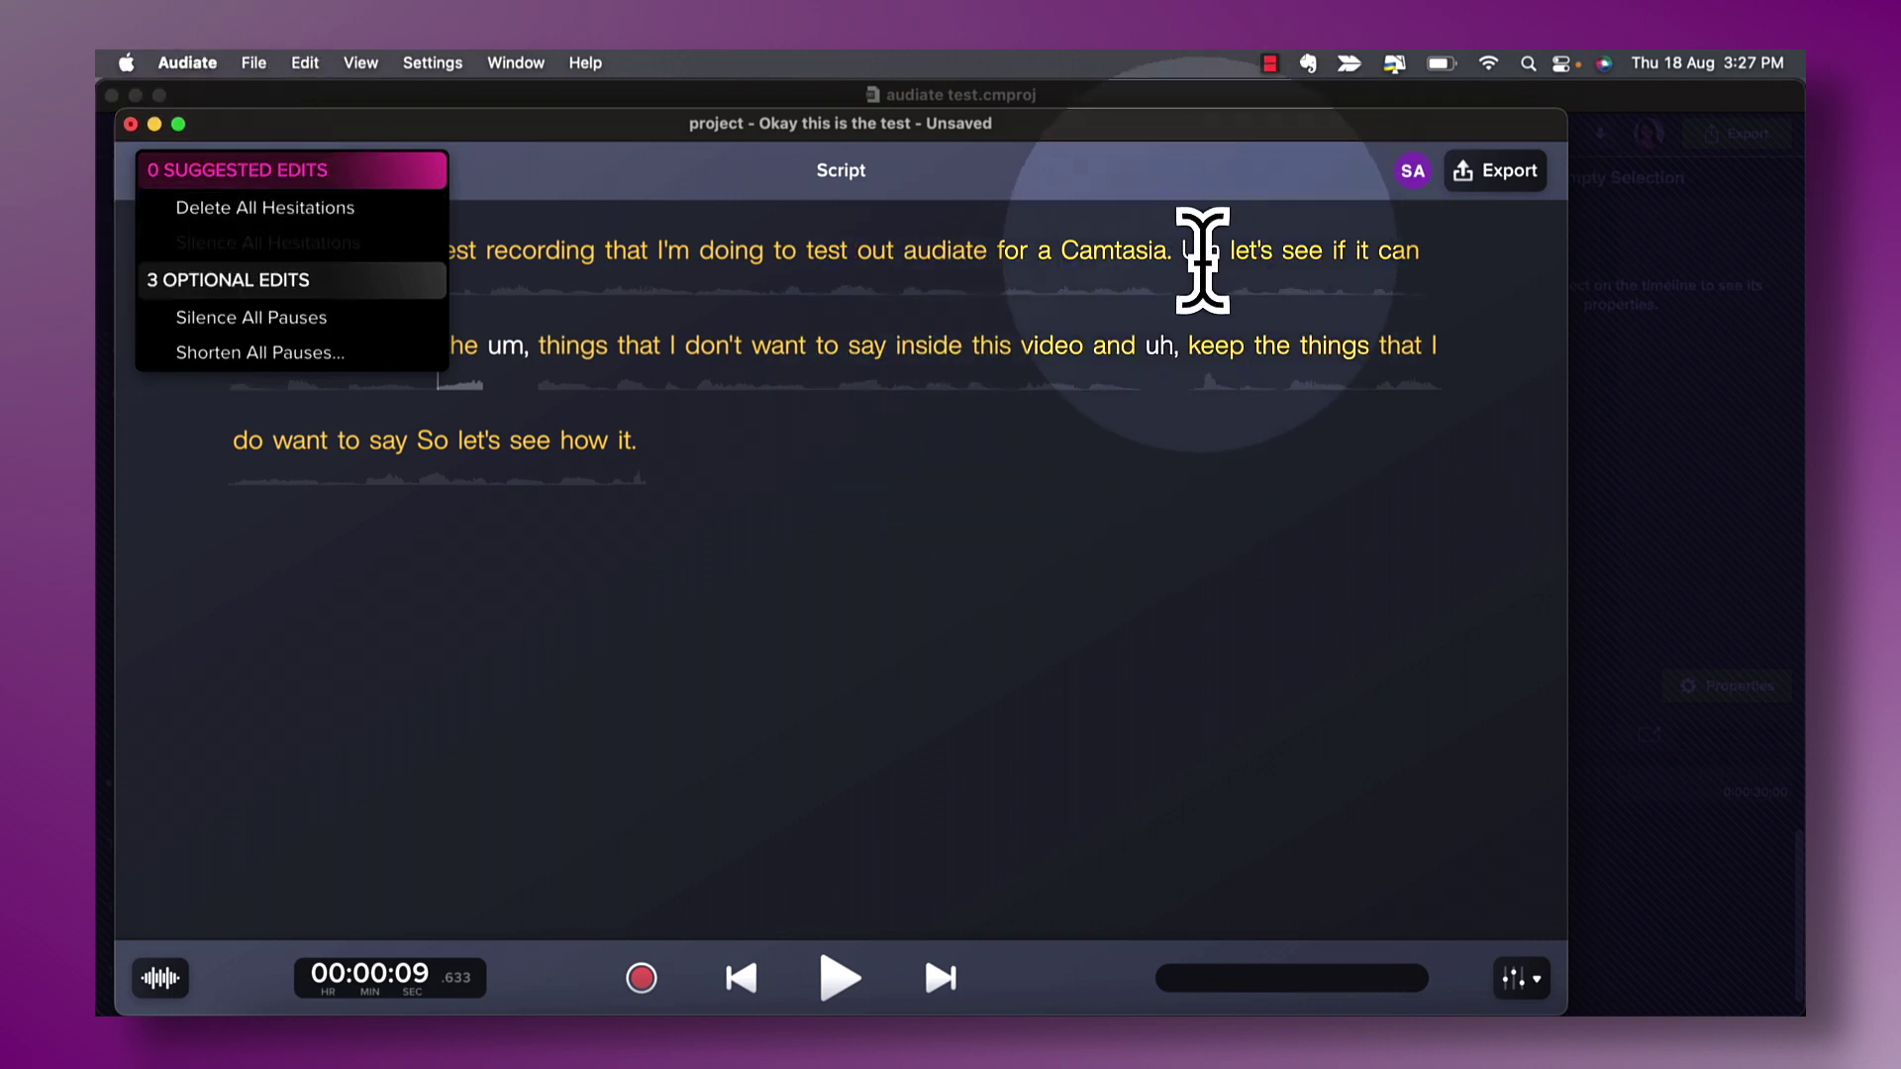
click(262, 210)
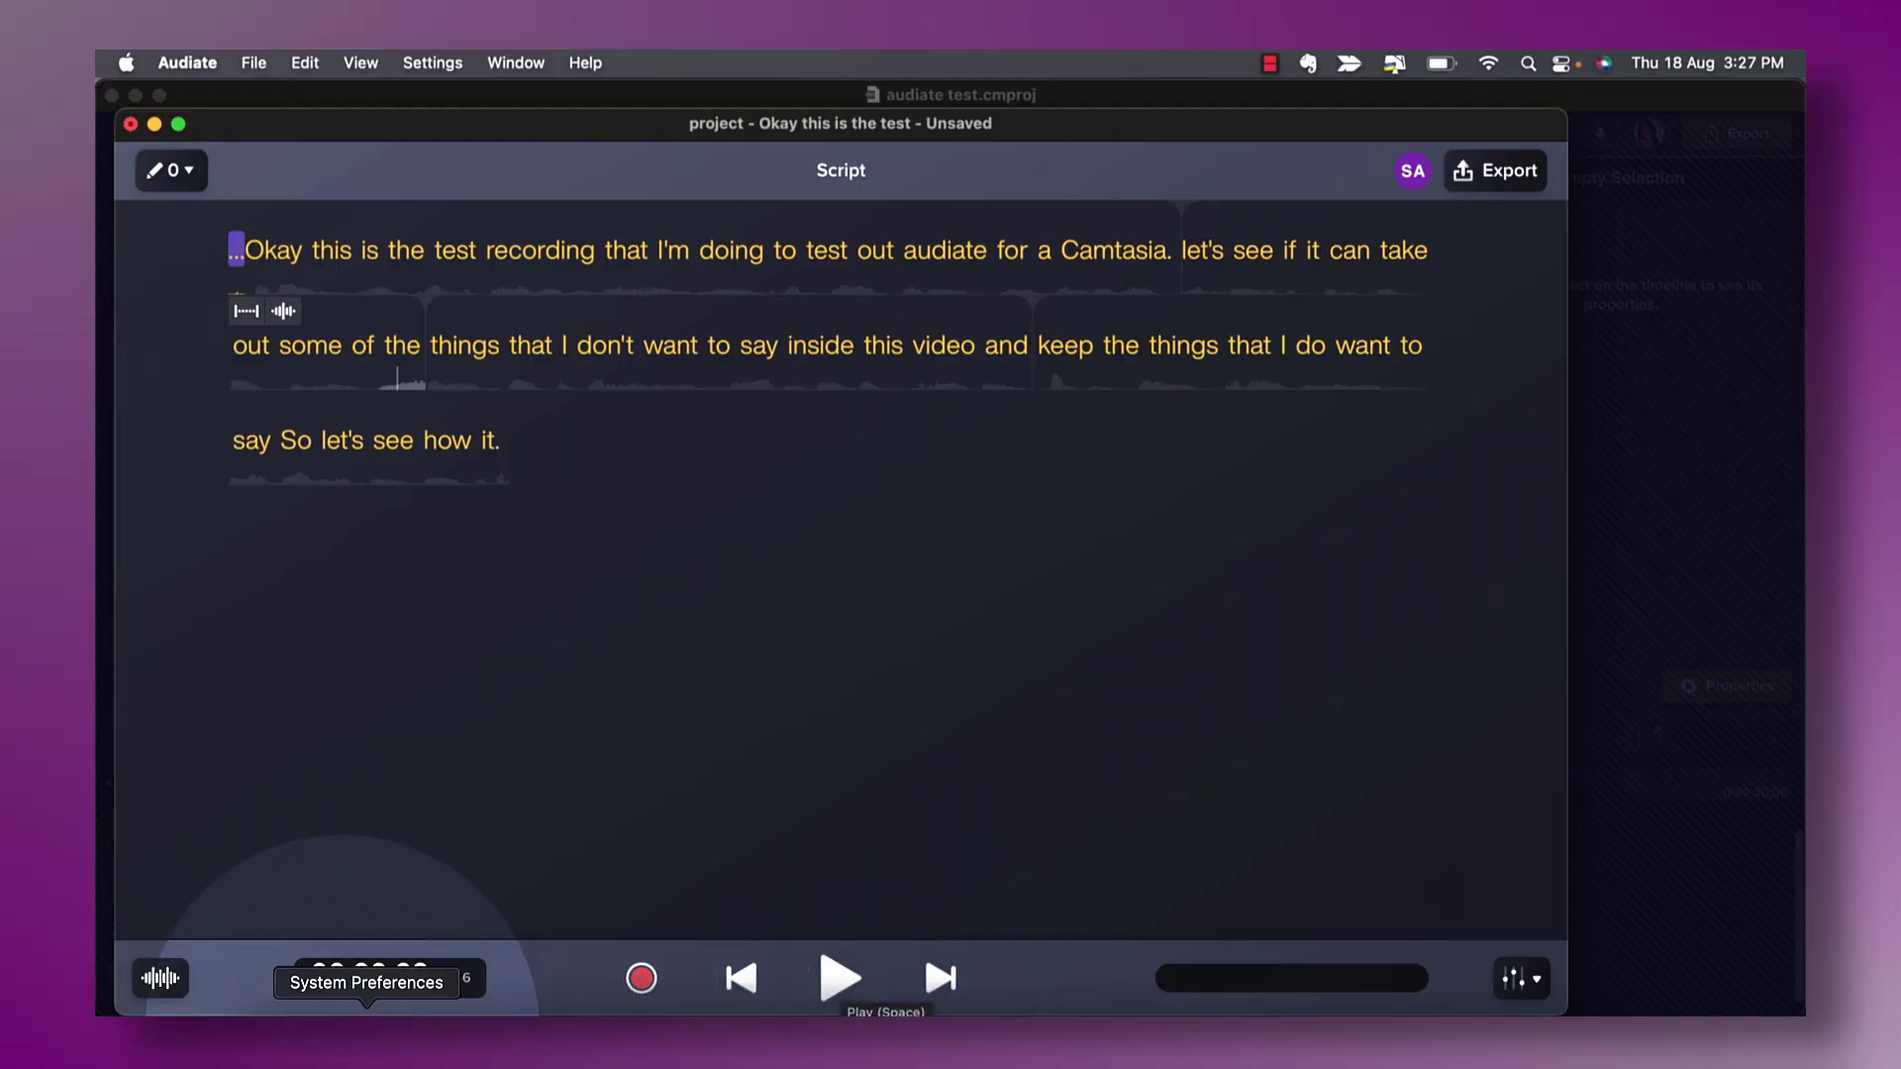
click(160, 978)
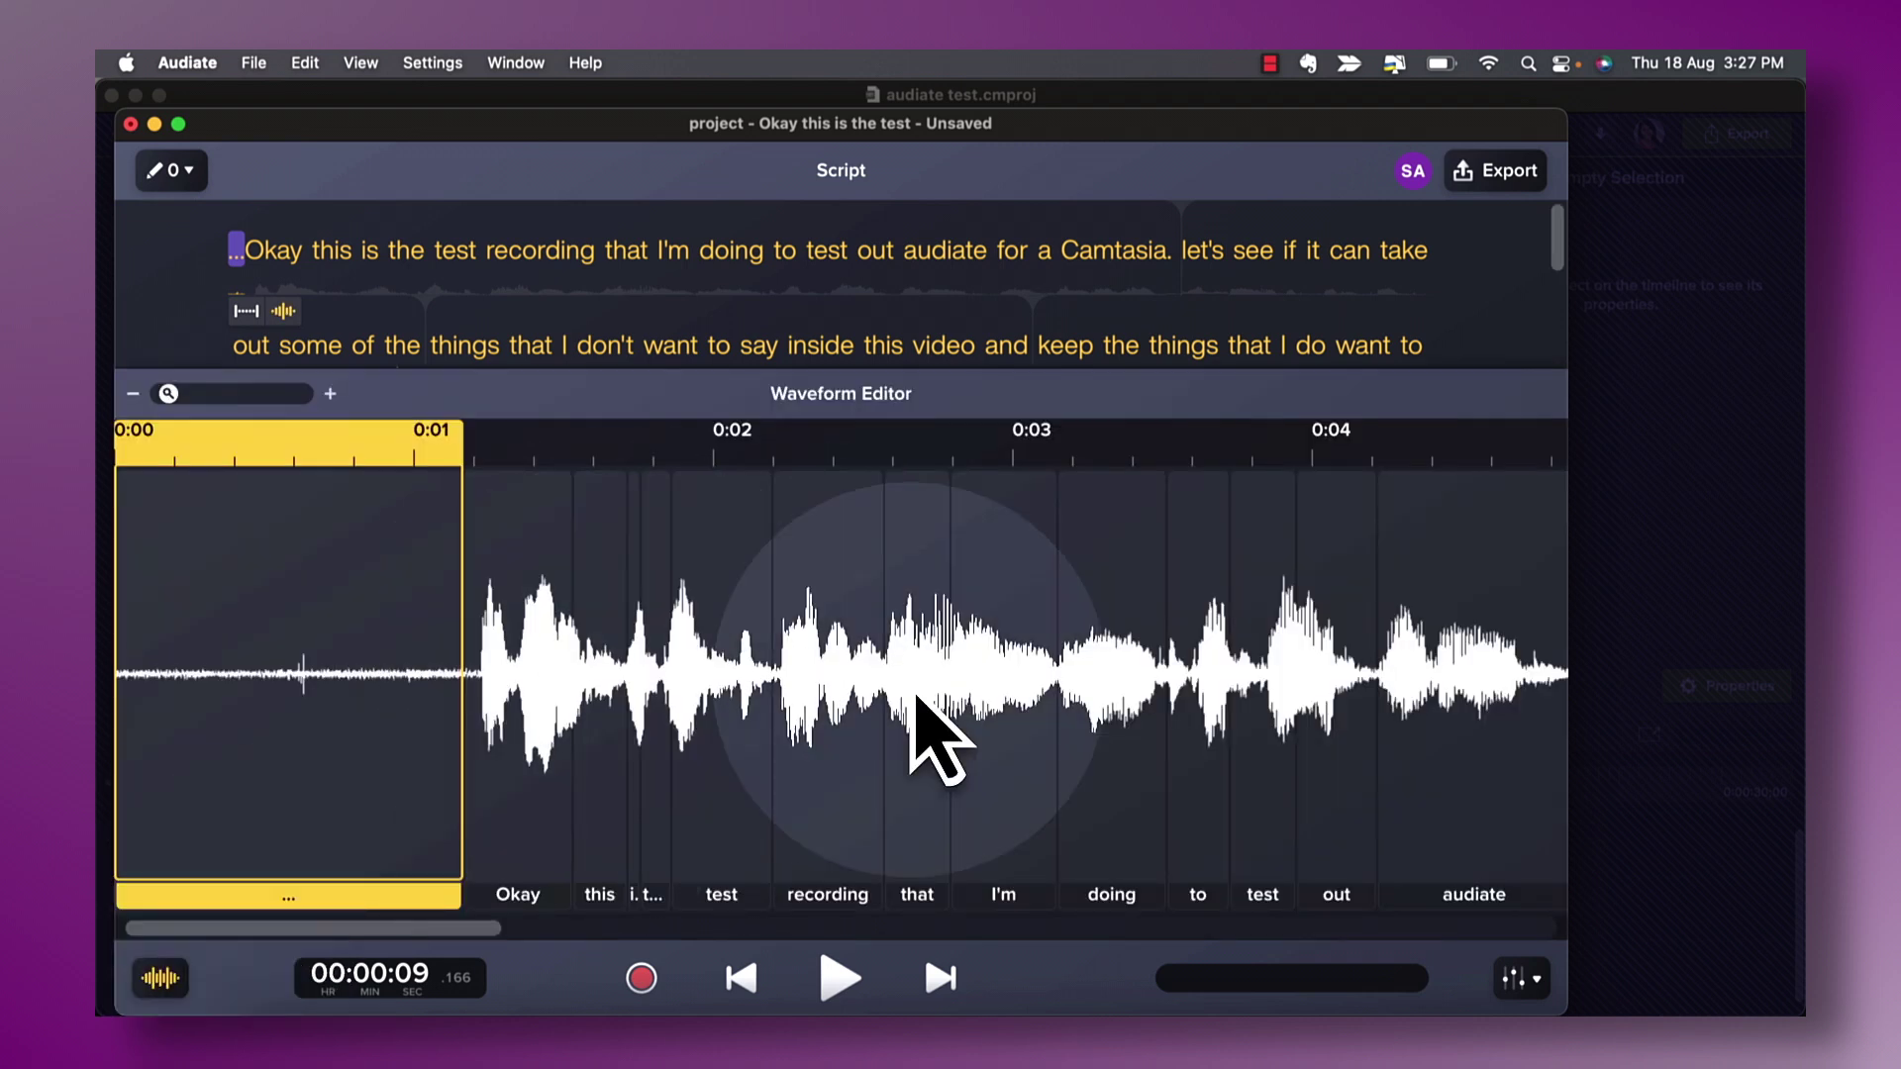
click(788, 683)
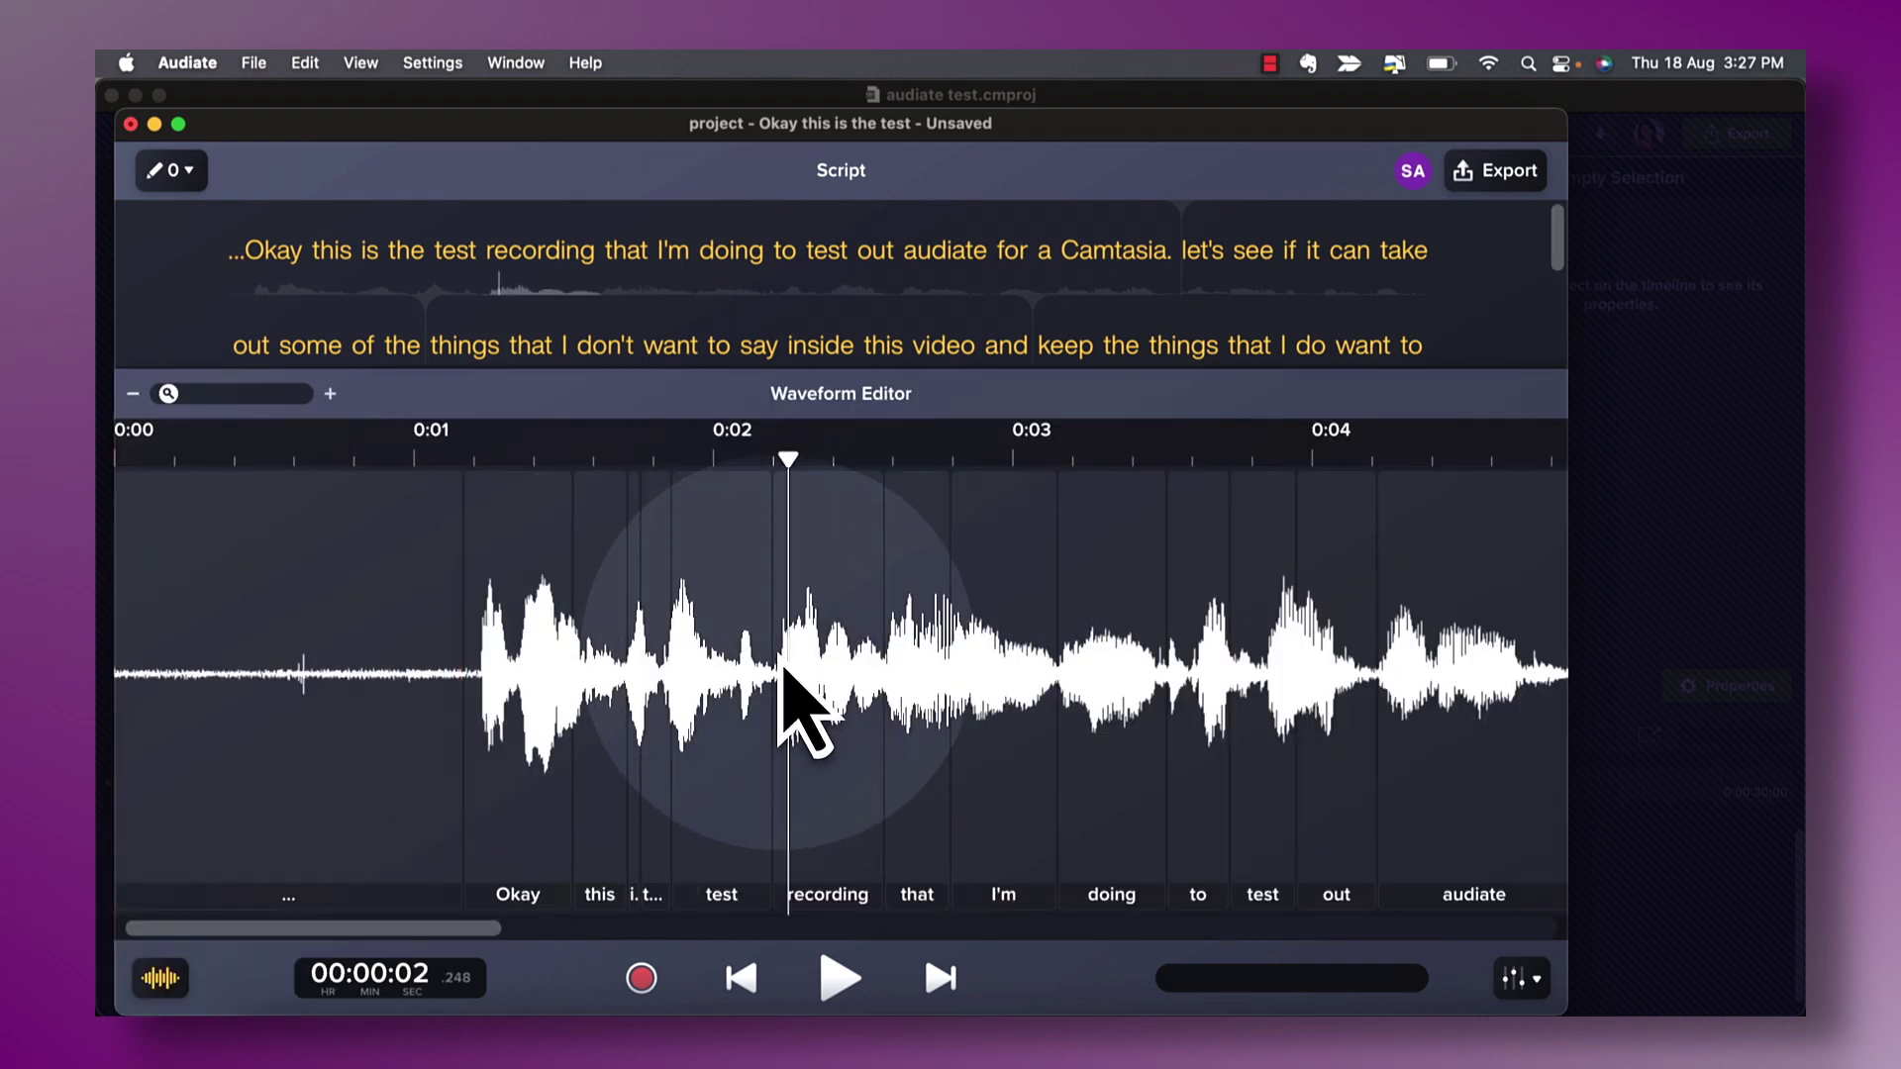
click(799, 675)
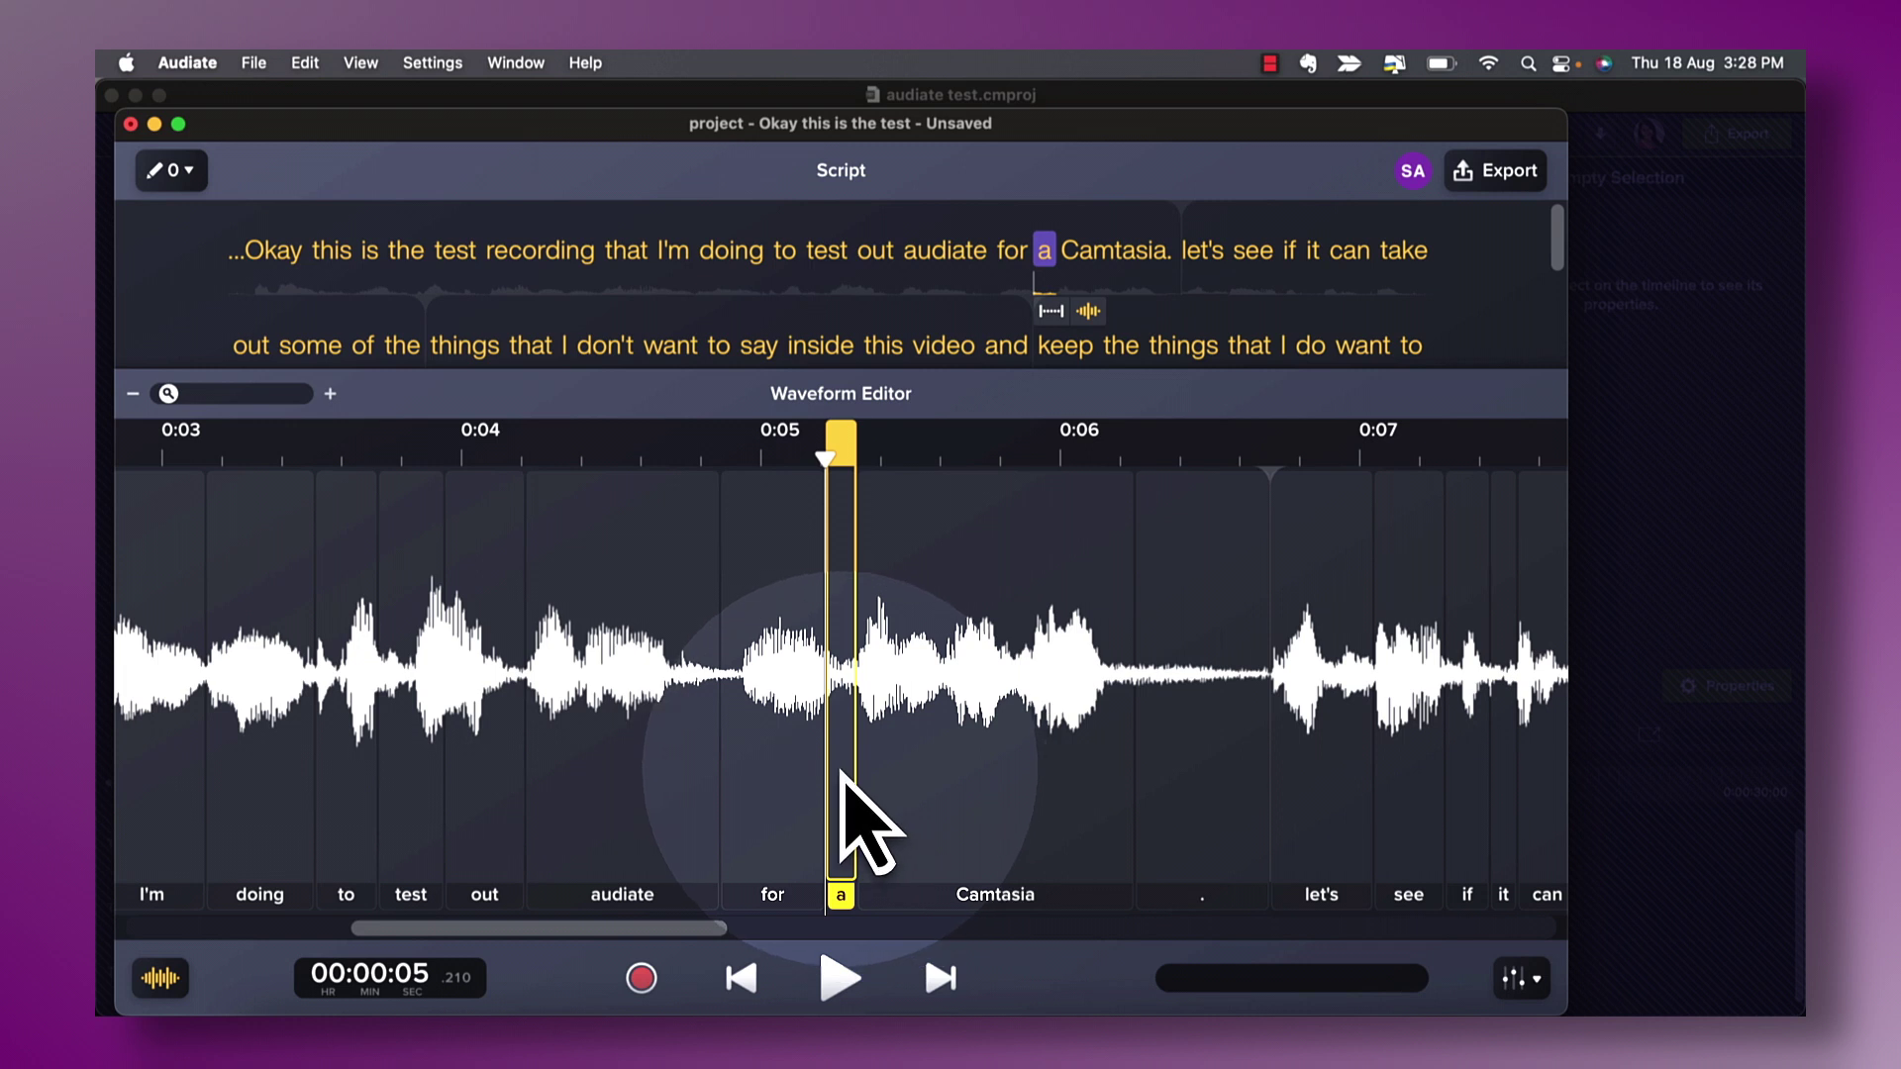
click(162, 981)
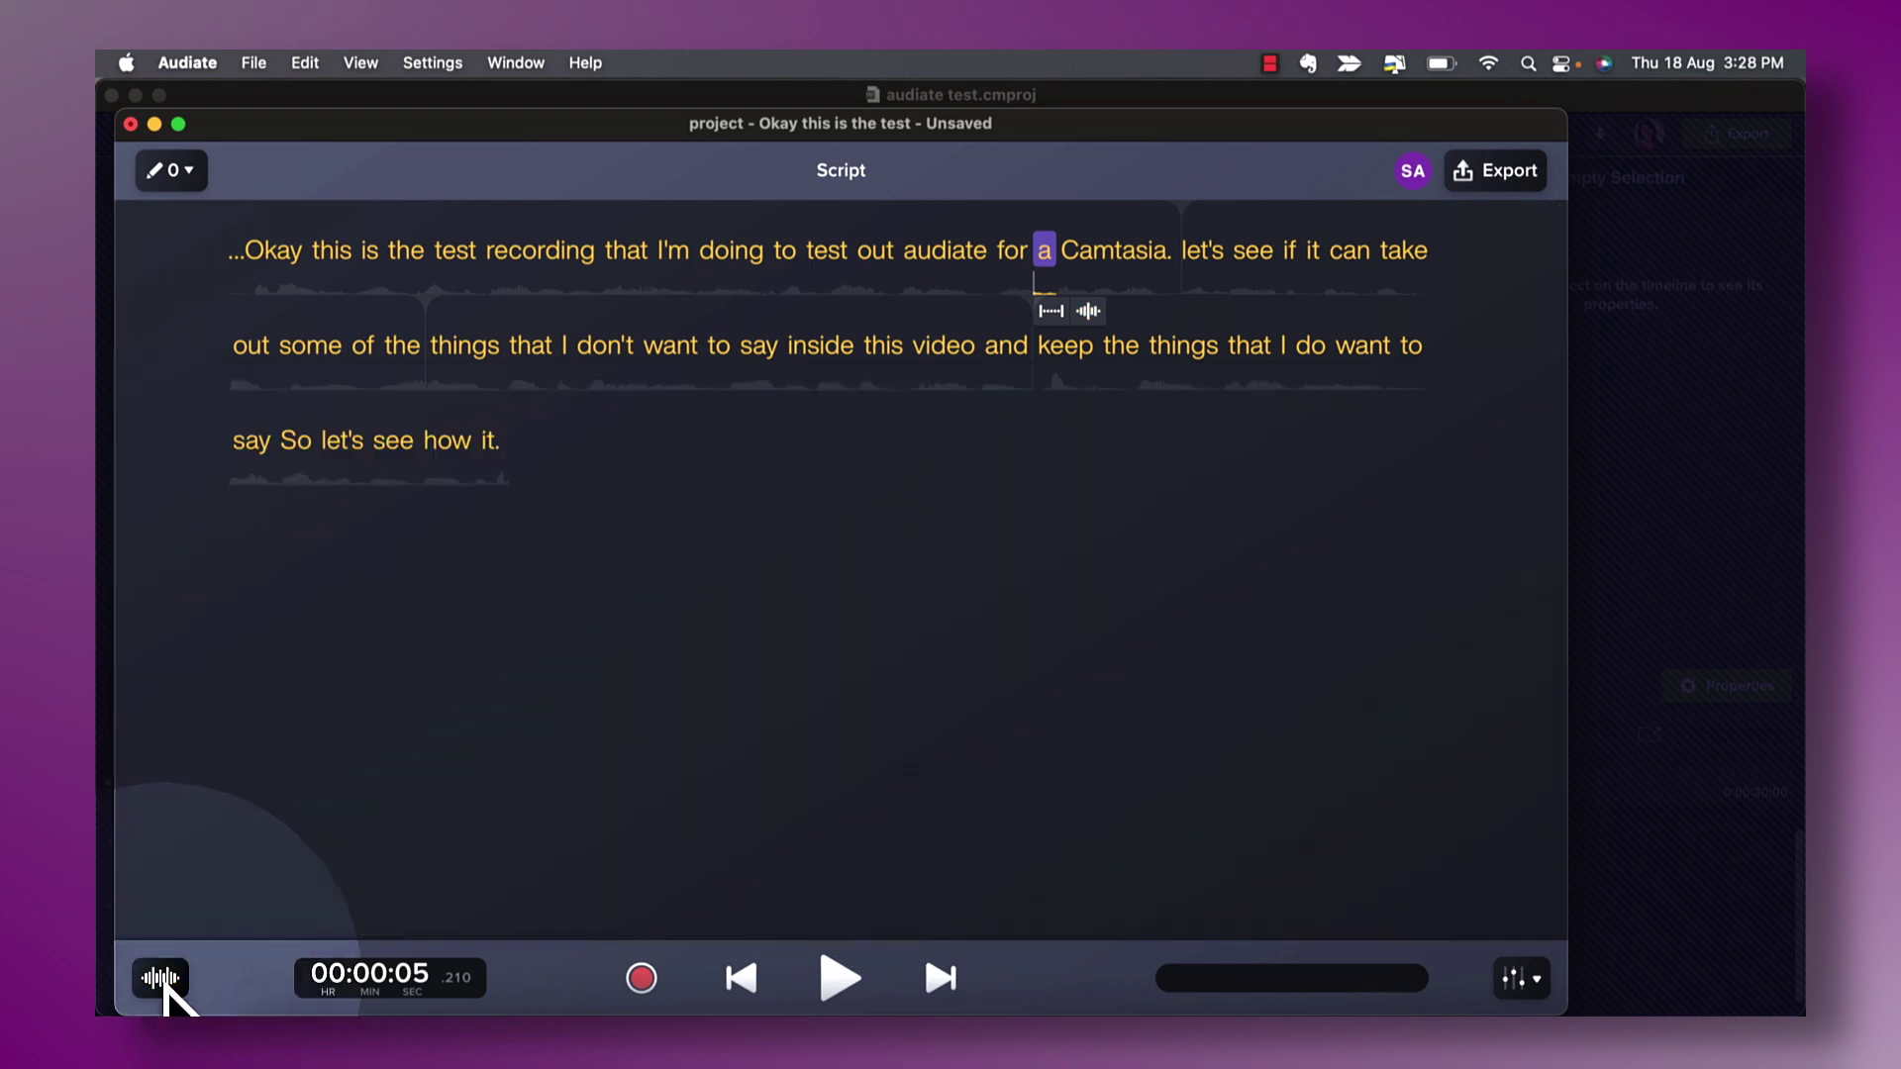
Show and close the waveform for the stray word 'a' before 'Camtasia'
click(1089, 312)
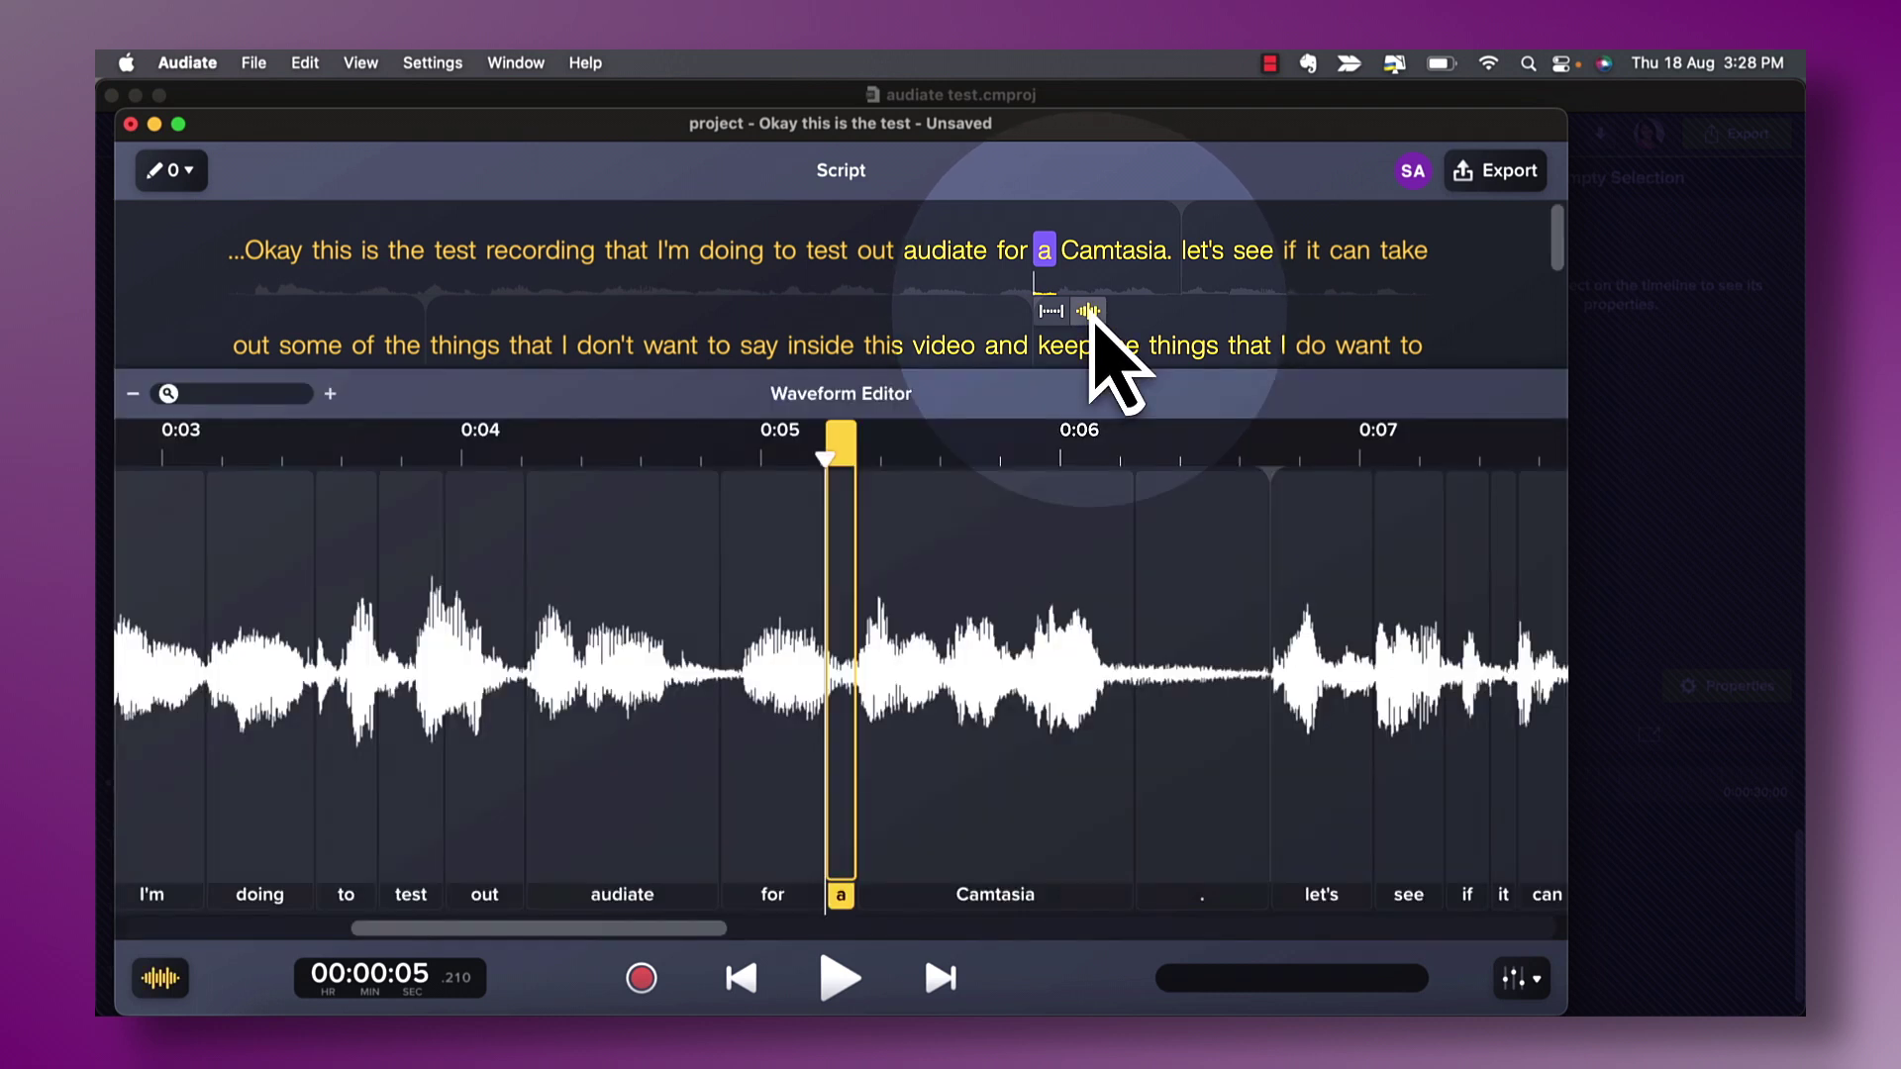
click(1089, 313)
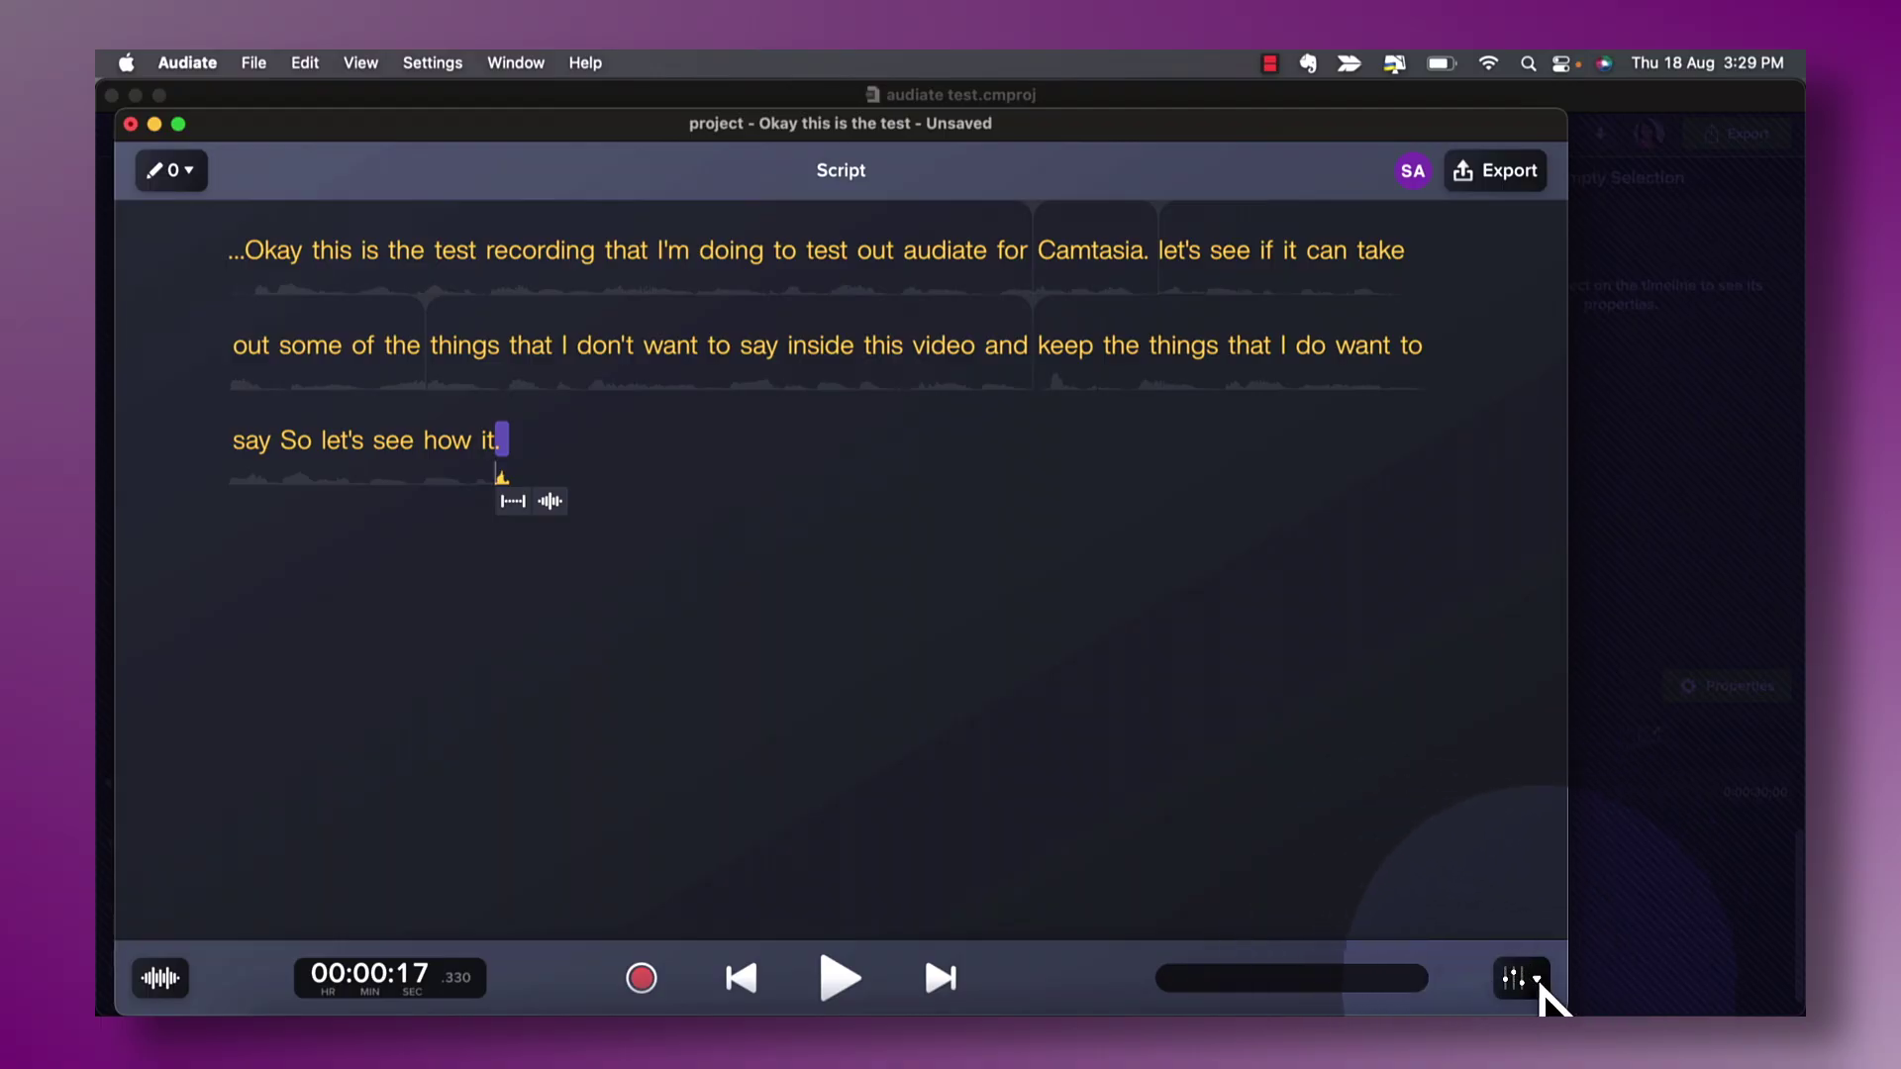
Open the output mixer and its FX + slot to reveal the Effects panel
click(1521, 978)
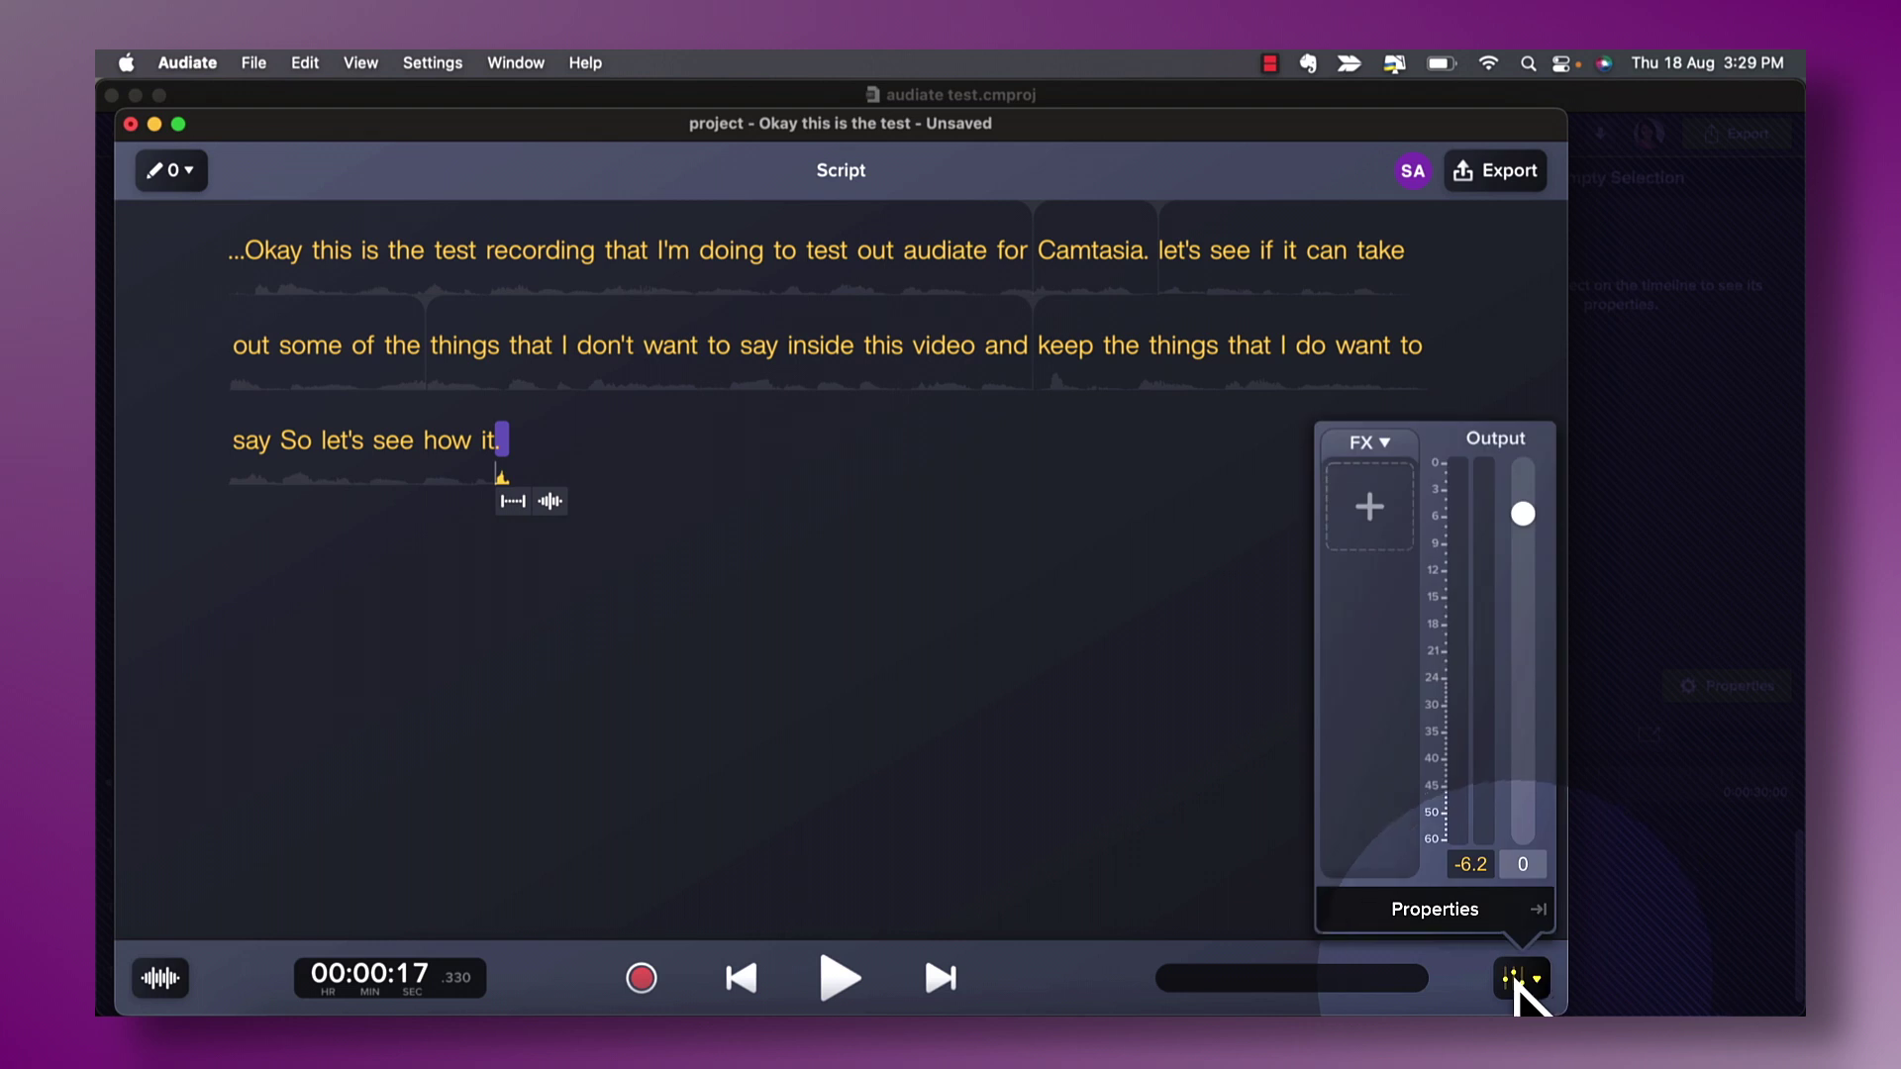
click(1513, 980)
click(1513, 980)
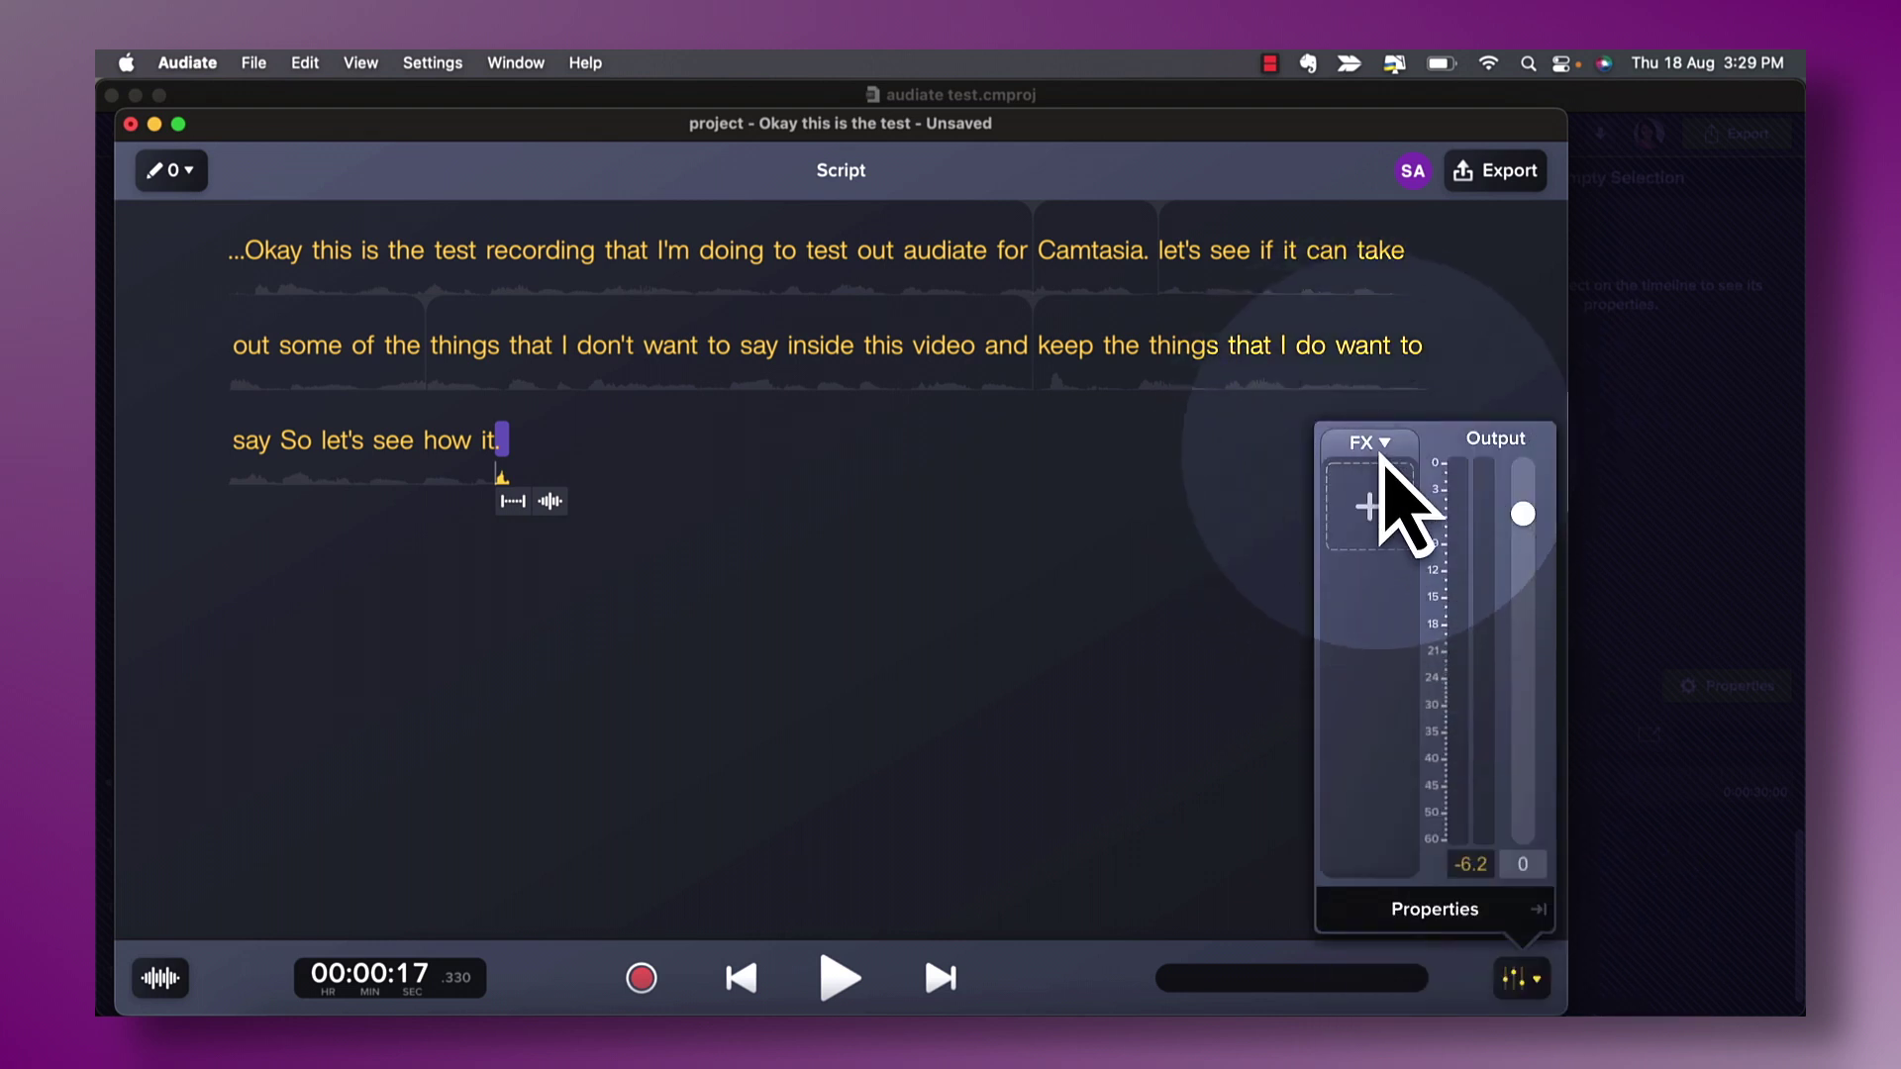
click(1372, 525)
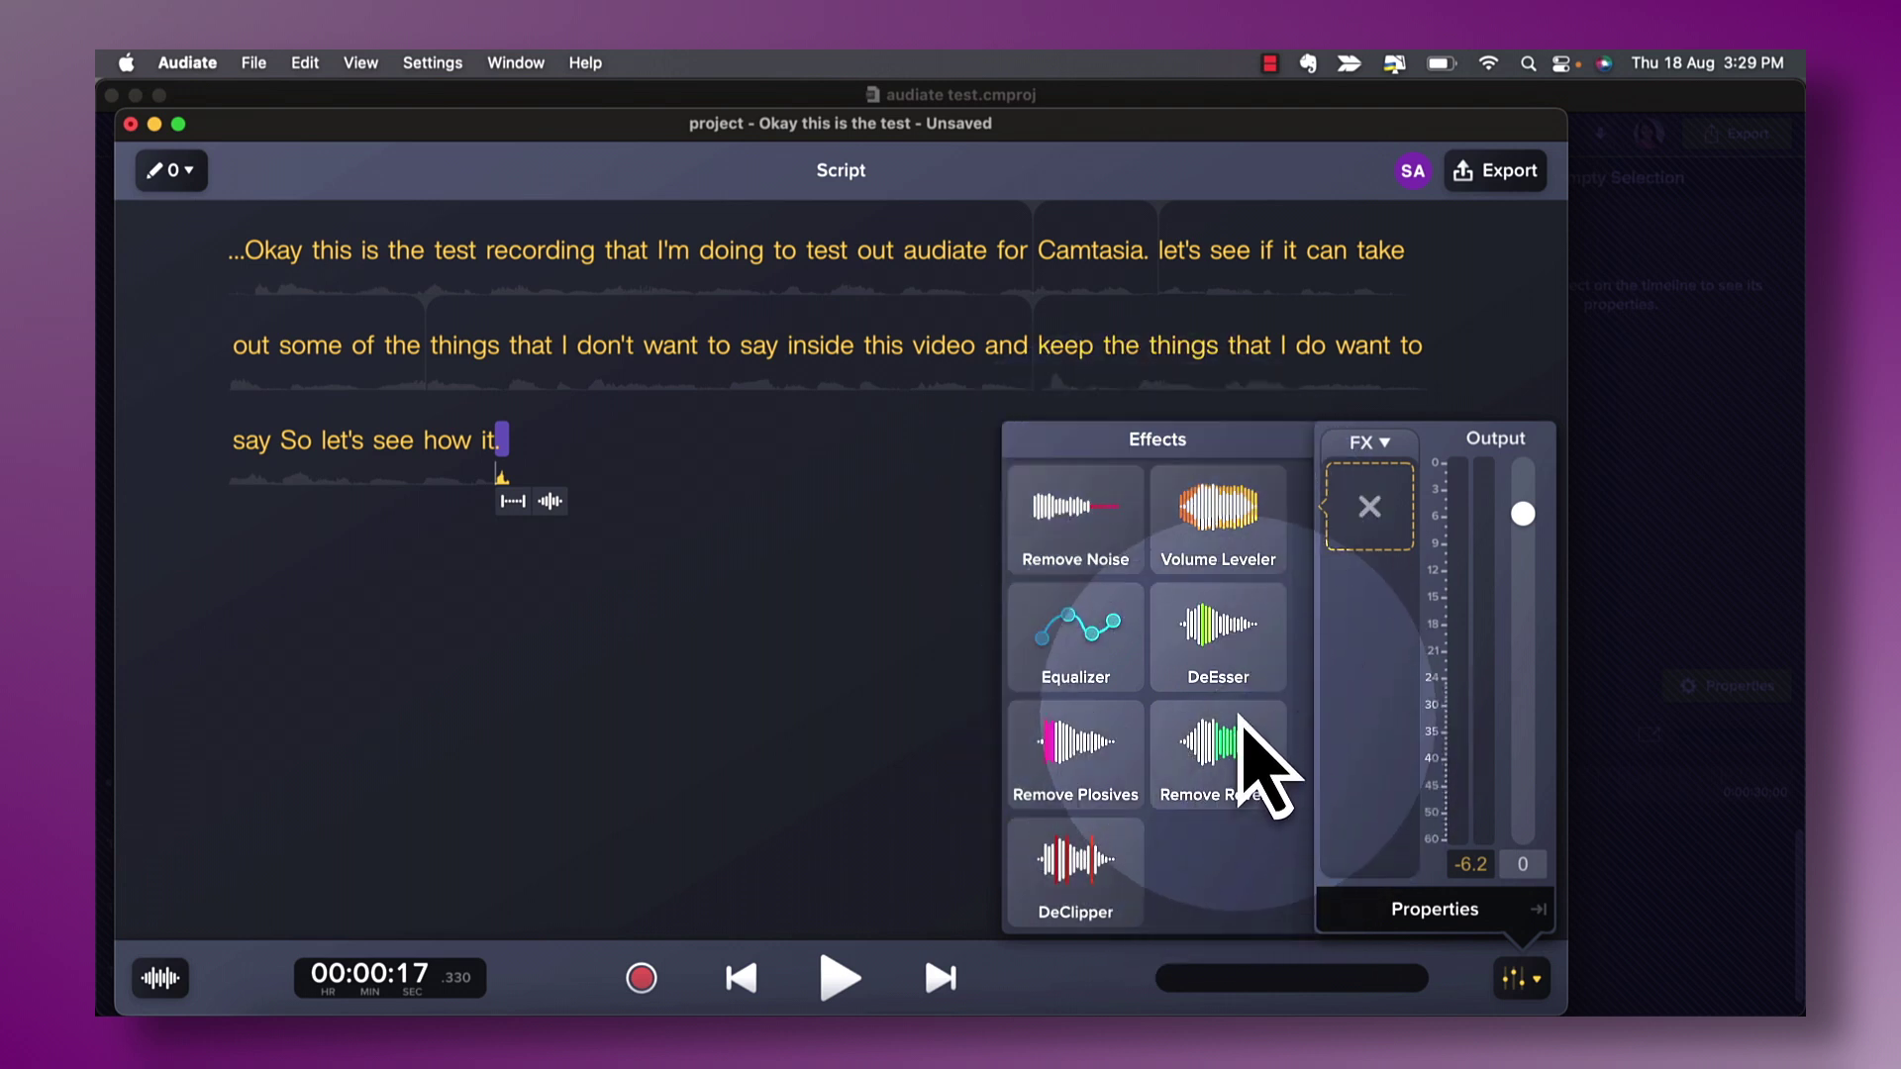
Add the Remove Reverb and Remove Noise effects, then play the processed audio
click(1236, 723)
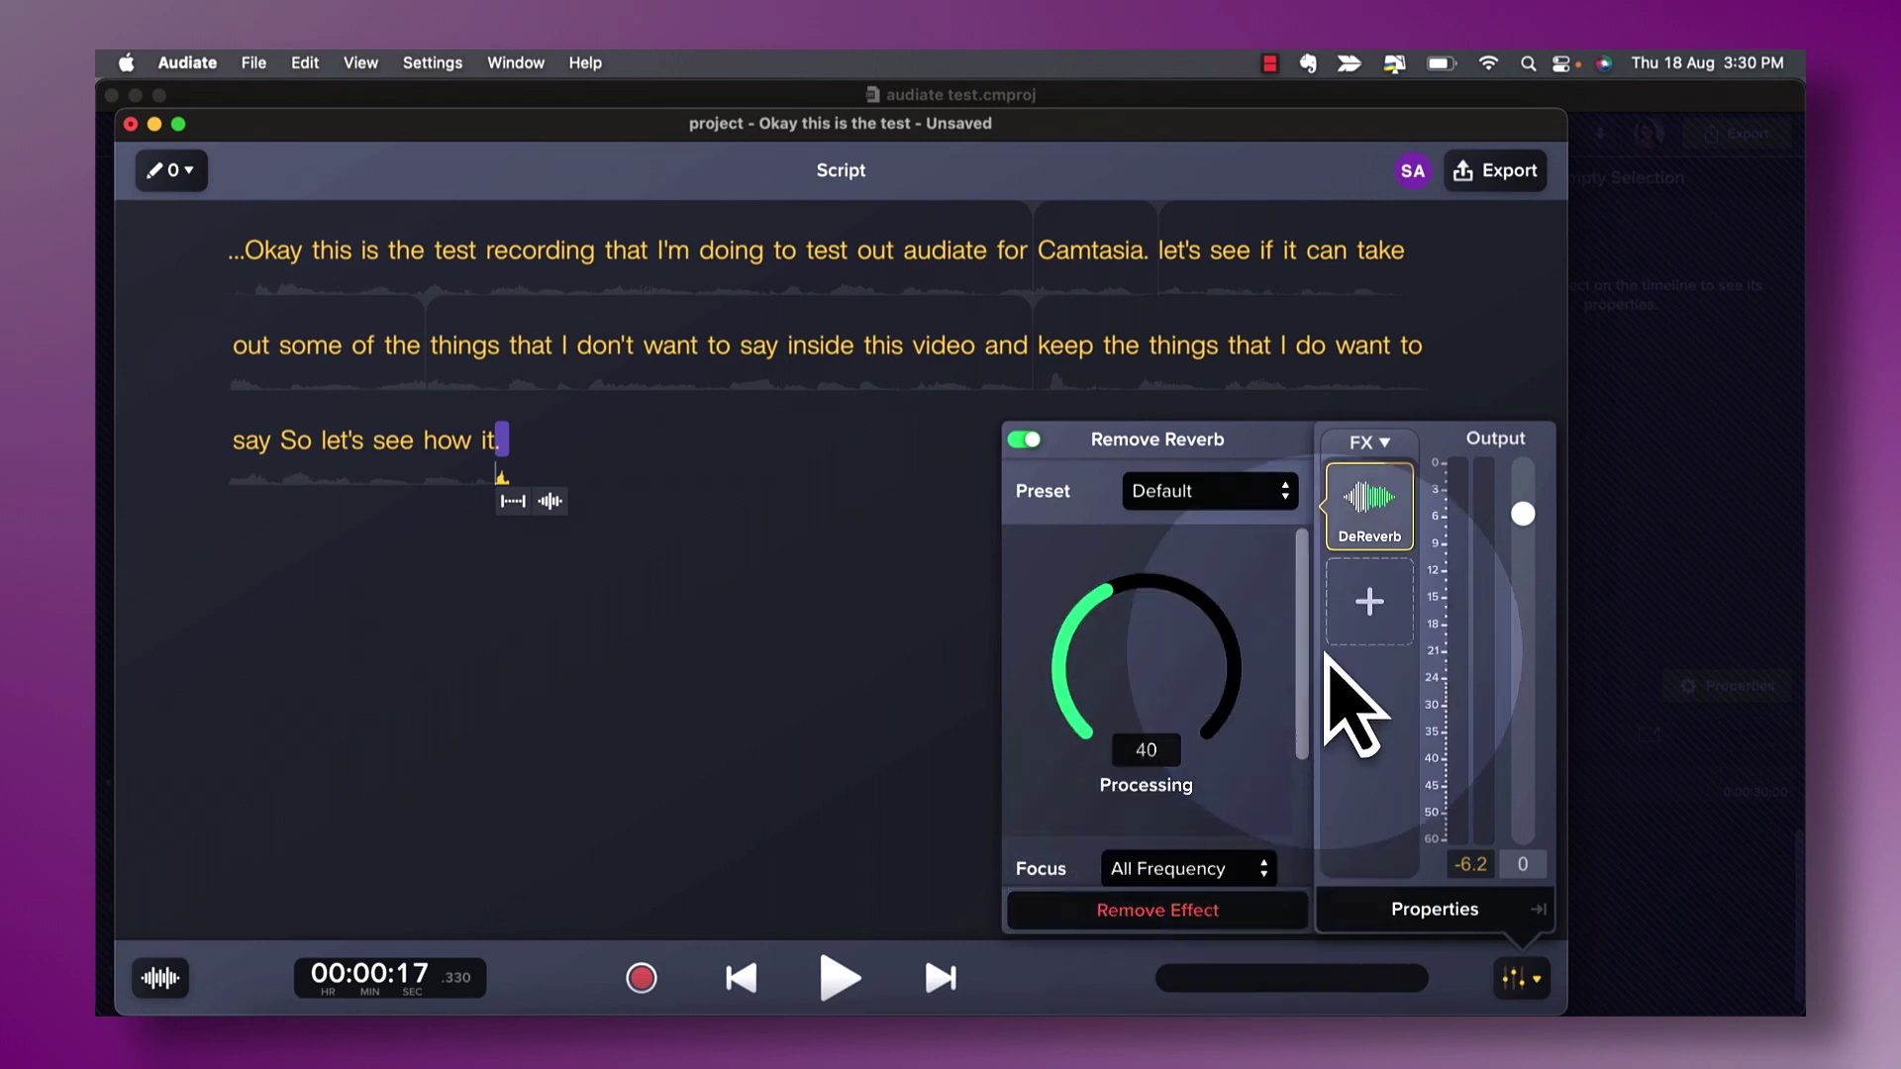
click(1367, 599)
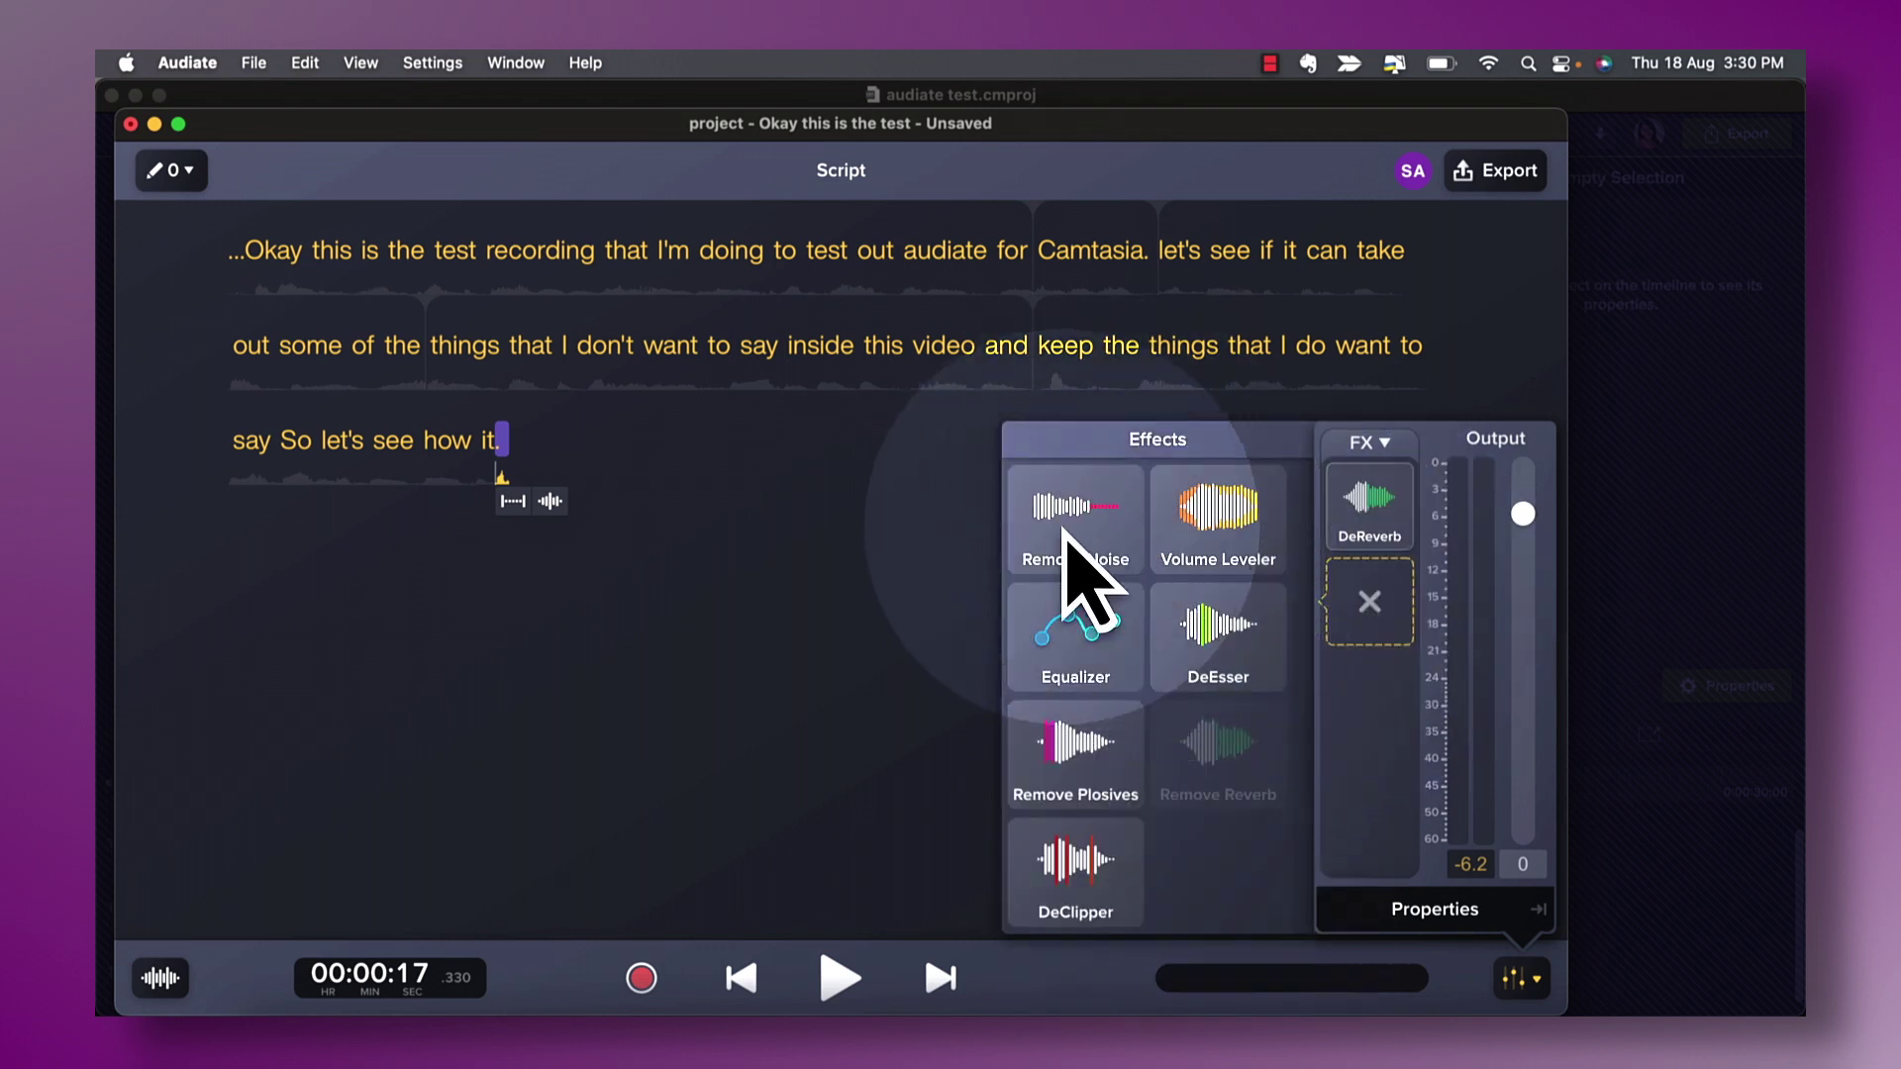
click(1063, 530)
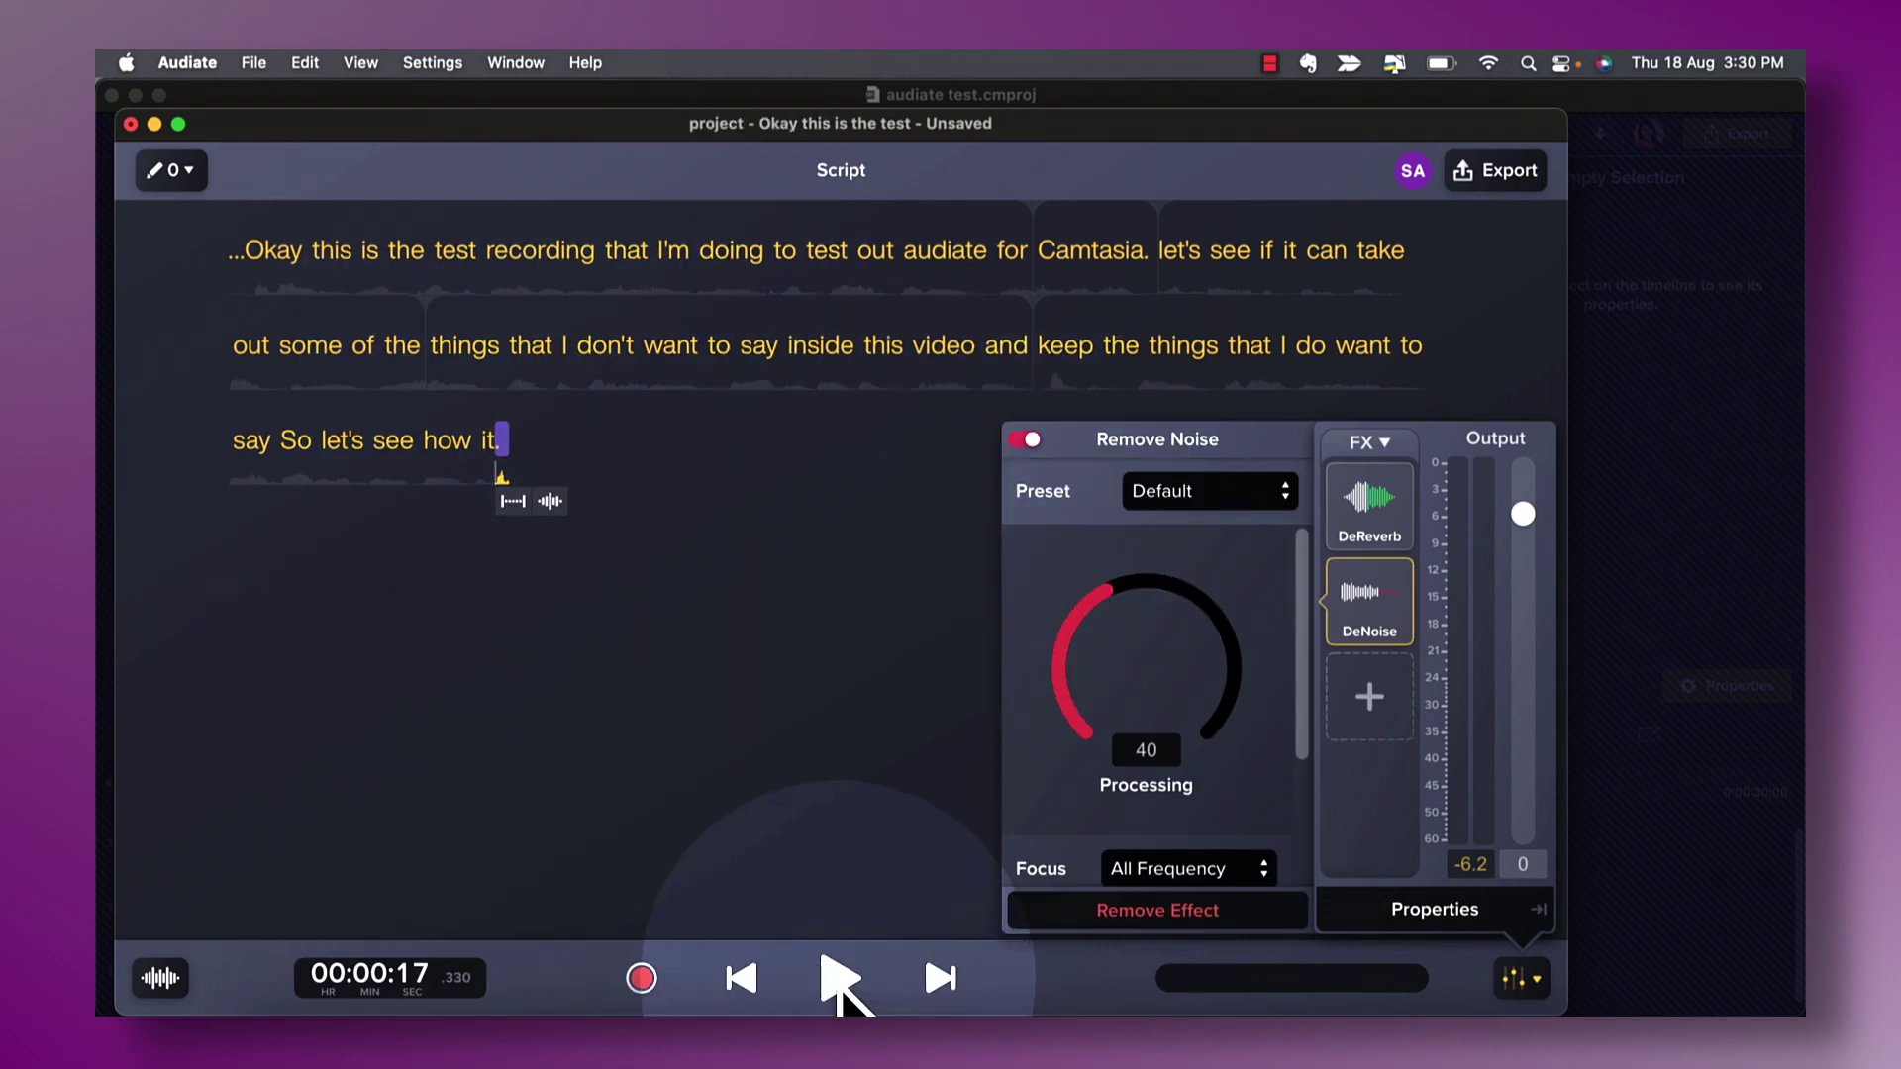
click(840, 980)
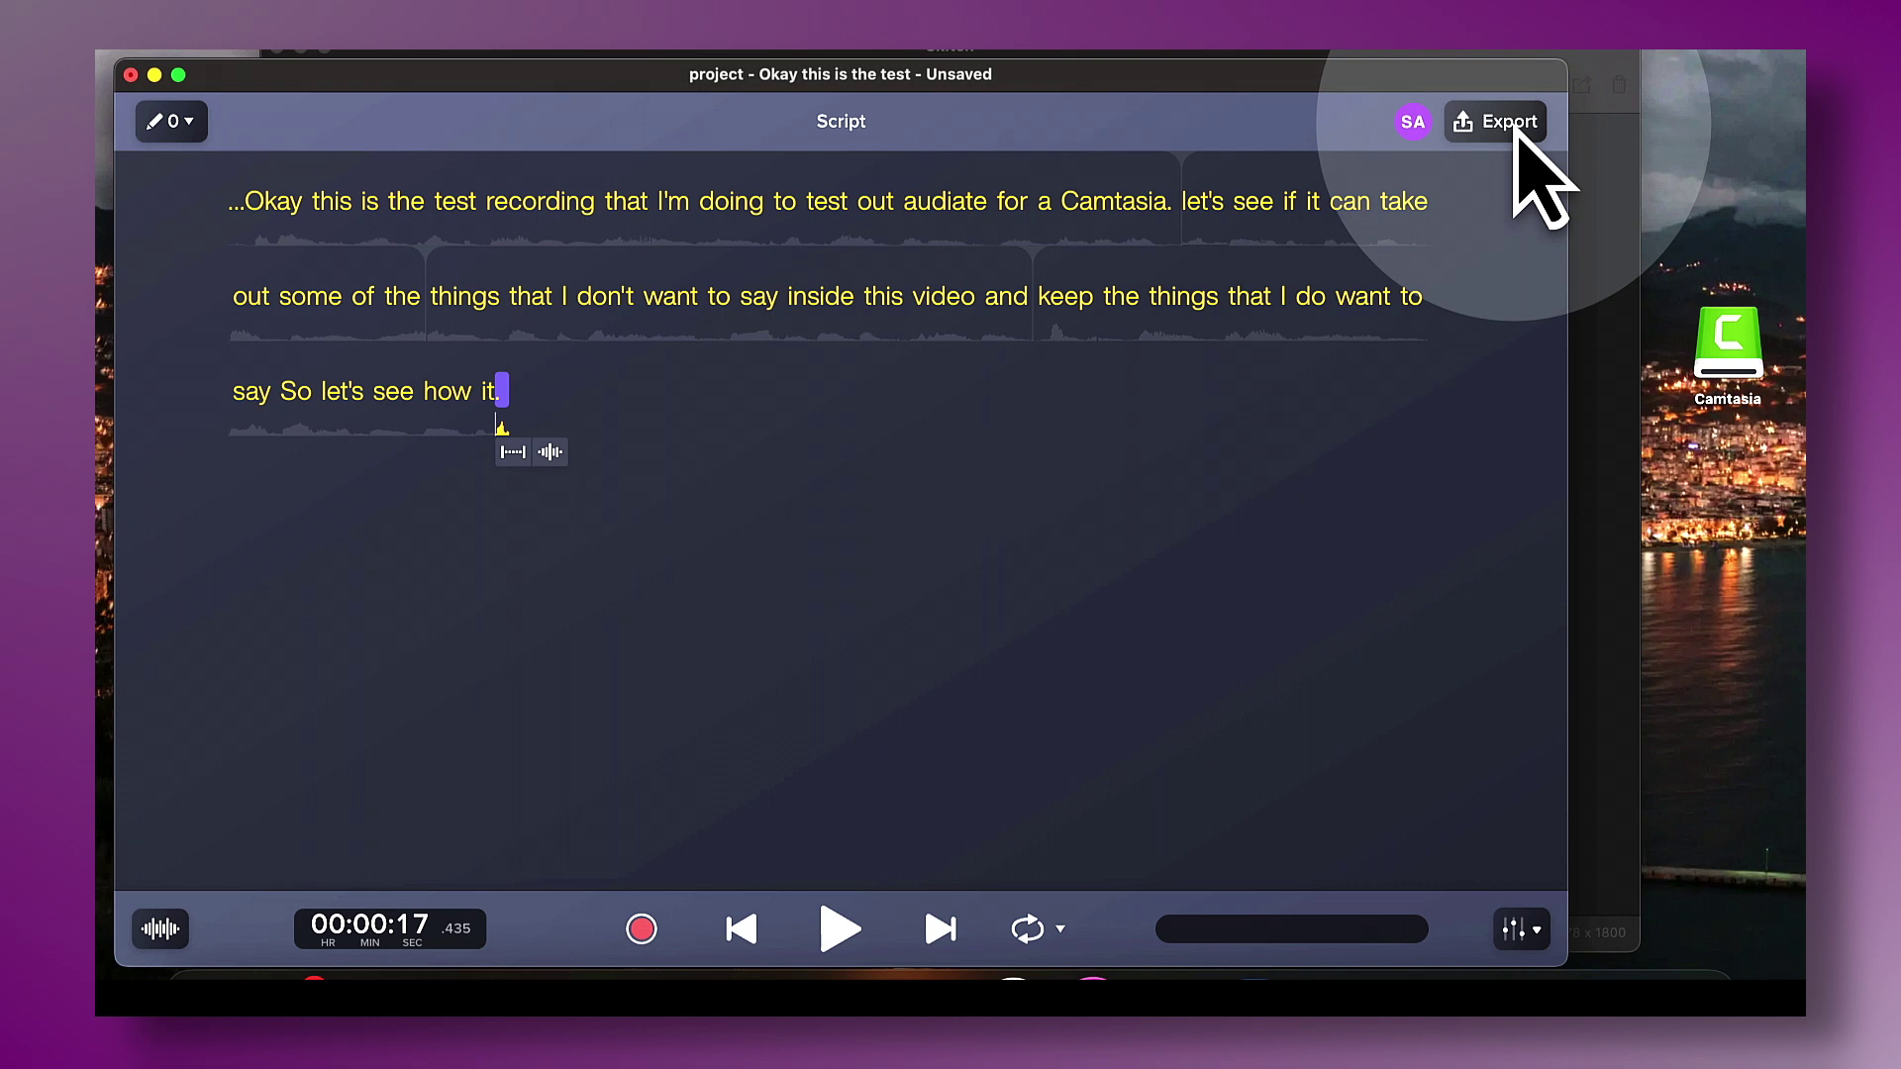
Export the edited audio to Camtasia with Edit Camtasia Timeline kept
click(1515, 129)
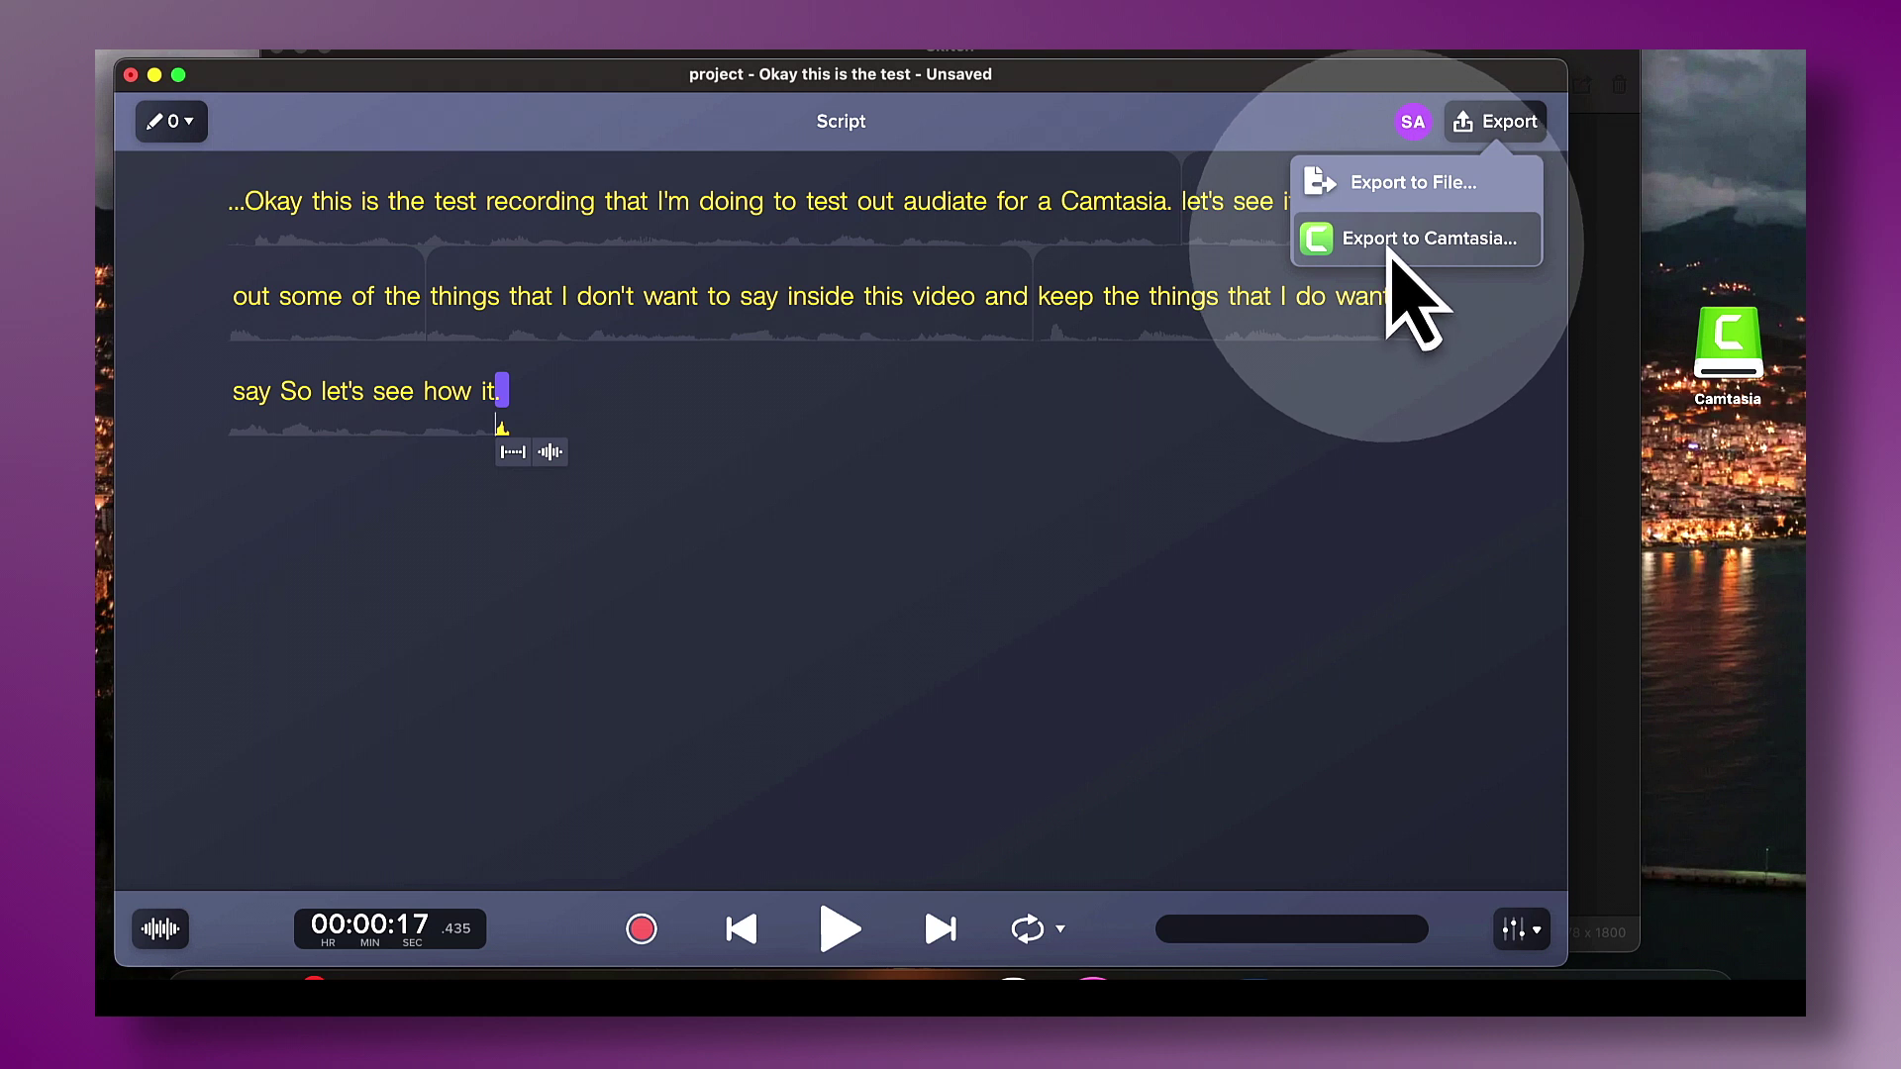
click(1396, 257)
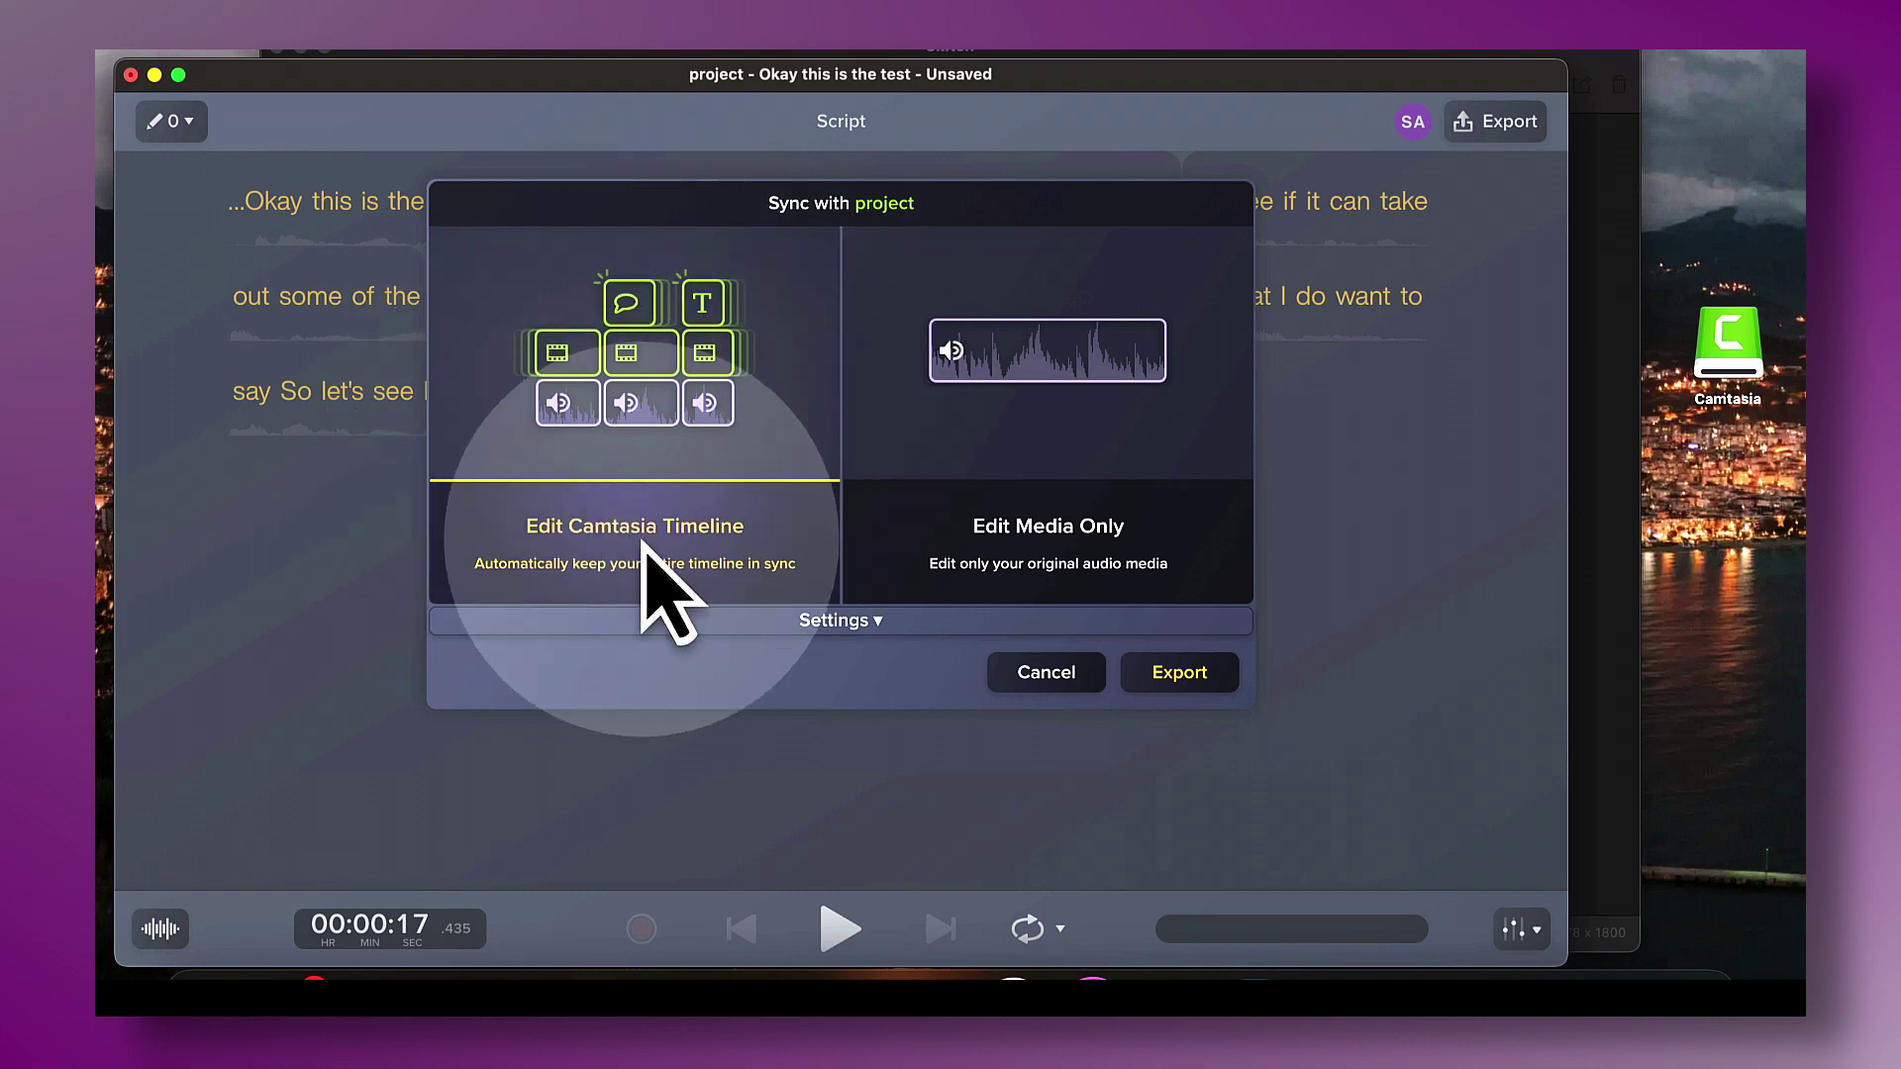
click(1181, 673)
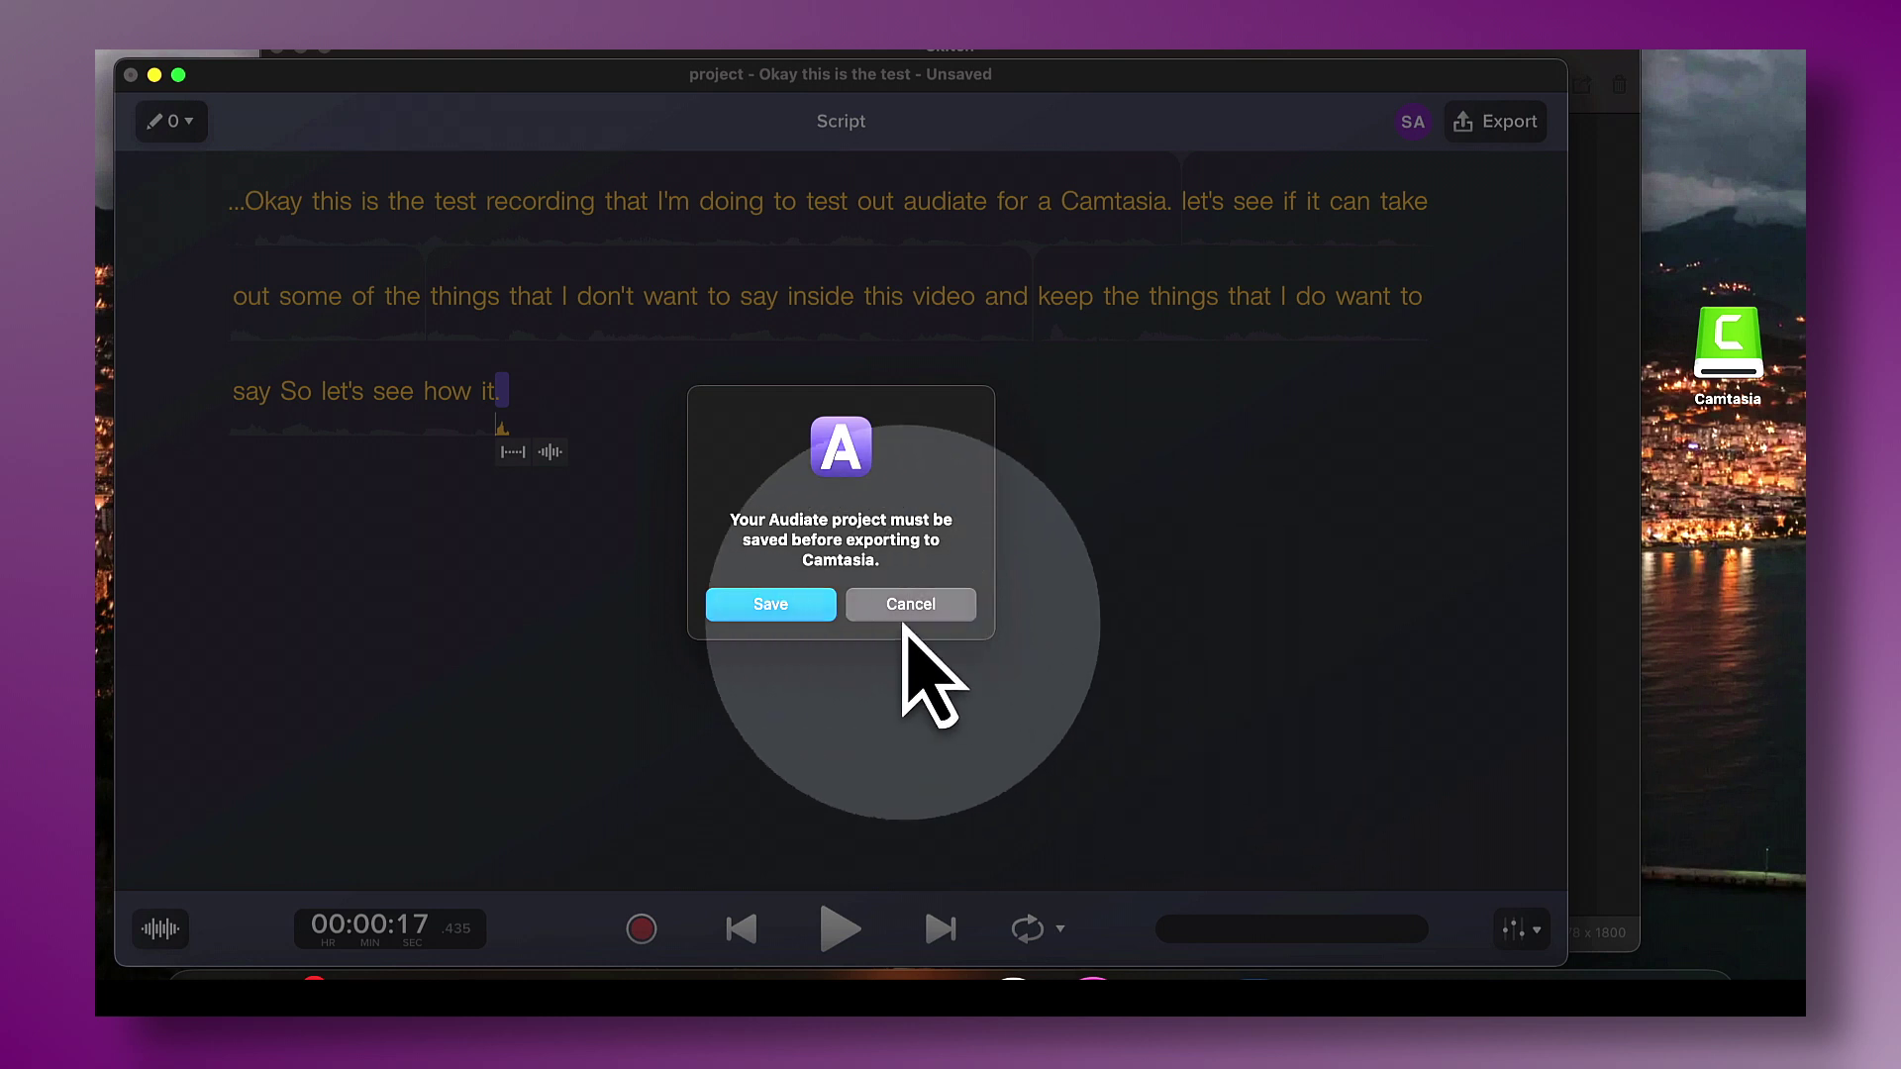
Save the Audiate project as test.audiate to complete the export
click(779, 607)
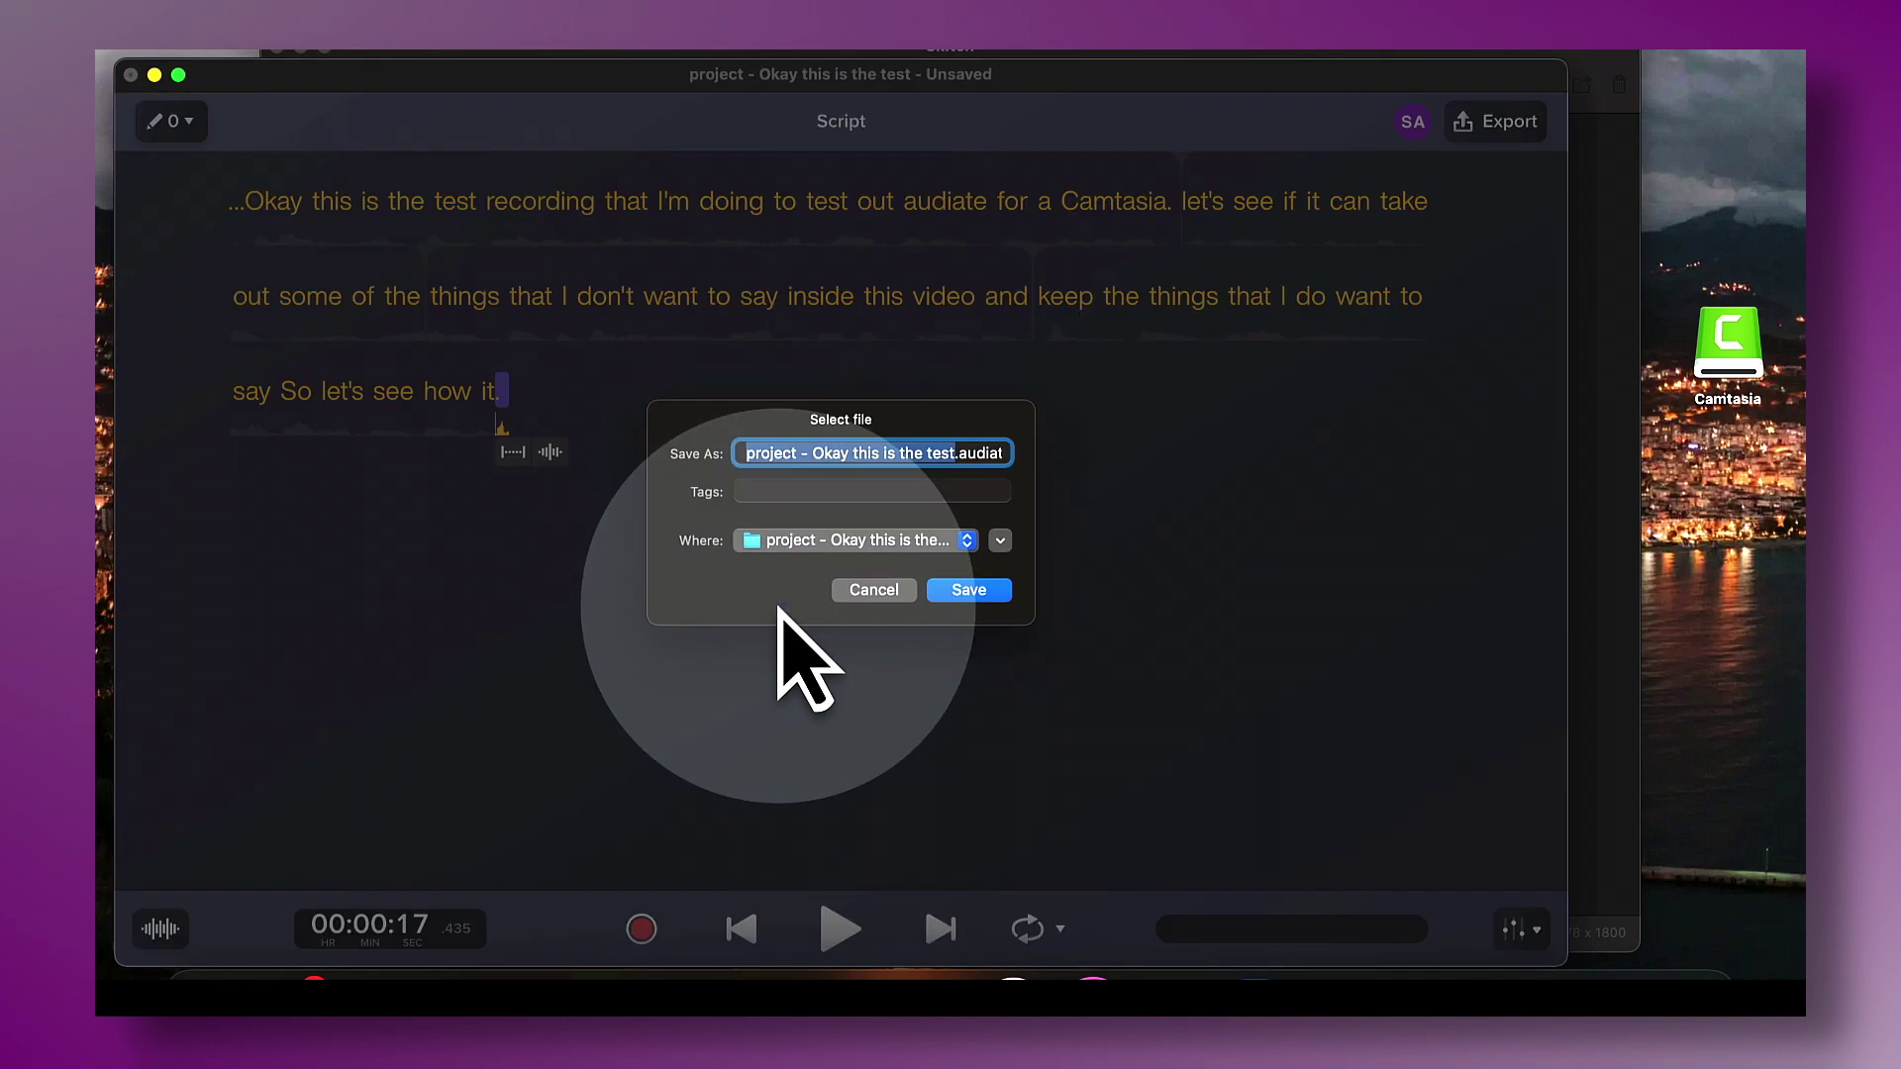
text(test part 2.audiate)
key(Return)
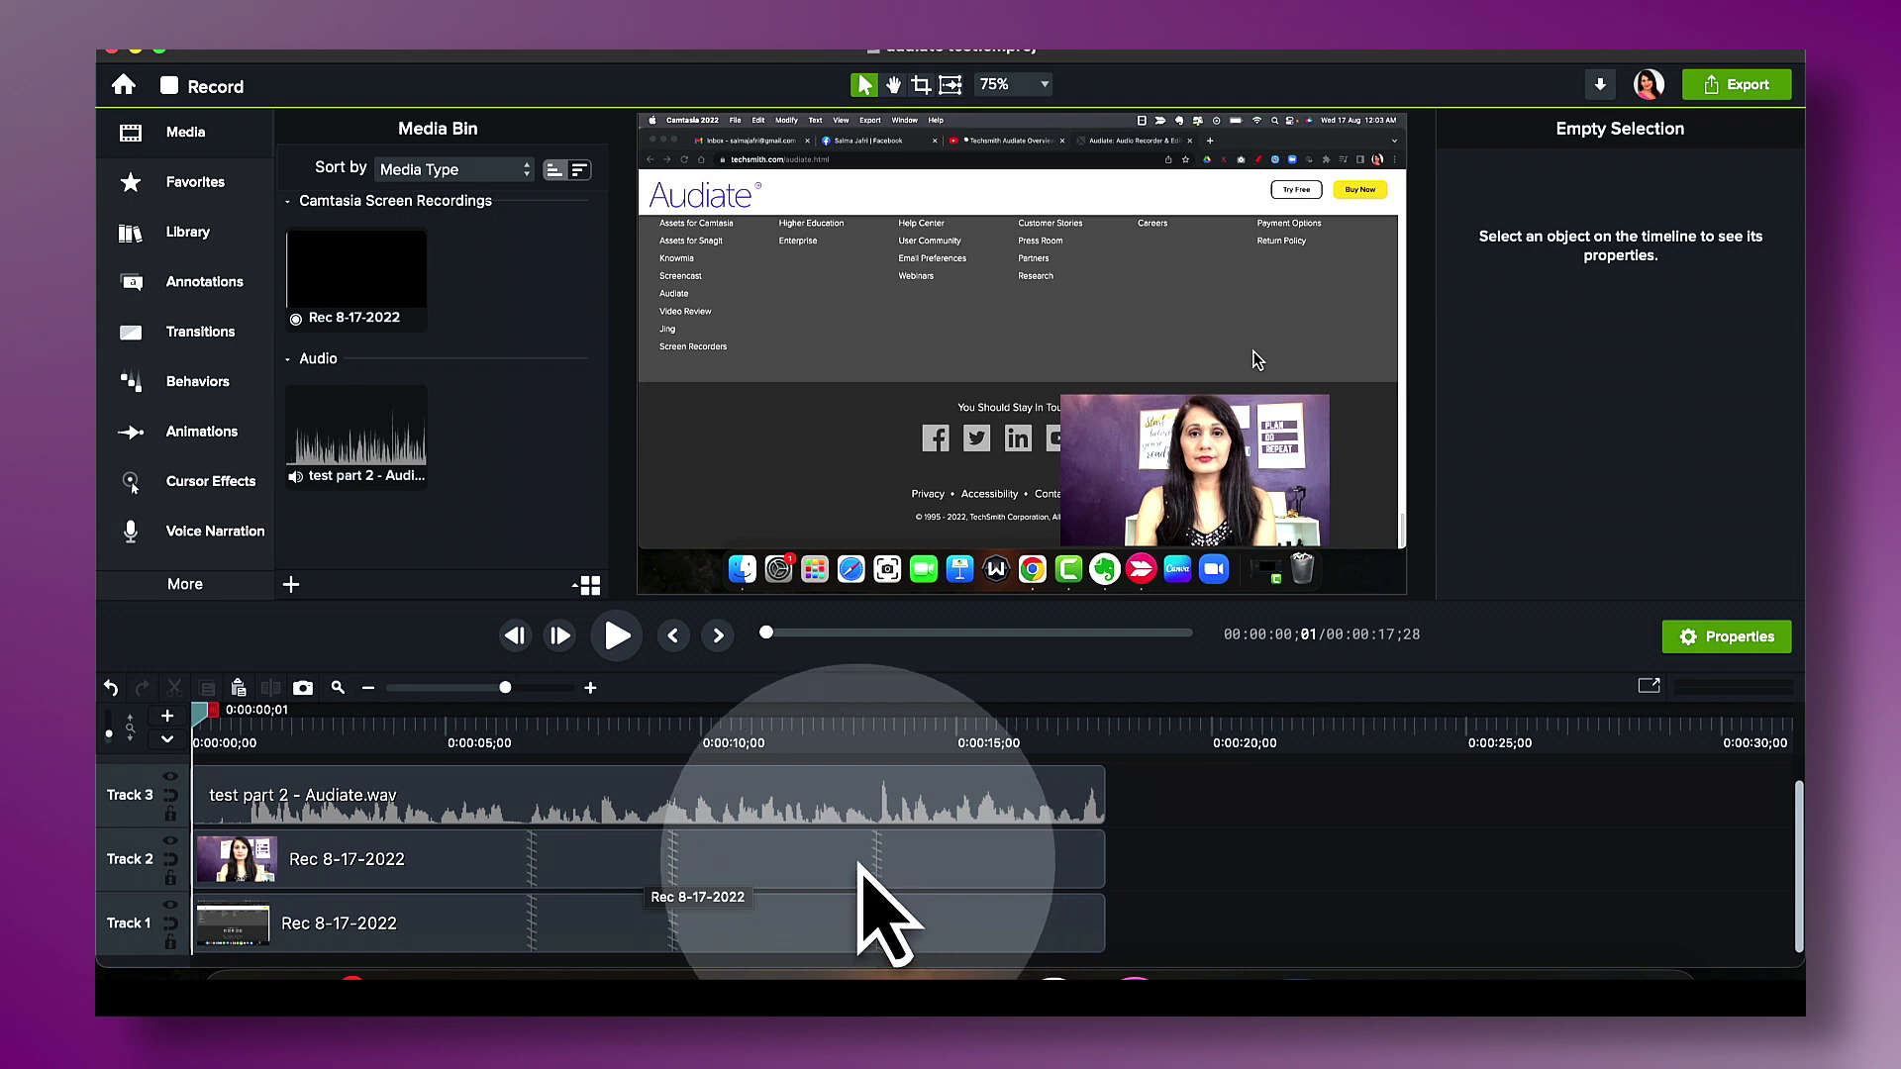
Play the timeline from 0:00:04;24 to about 0:00:14;13 to hear 'test part 2 - Audiate.wav' on Track 3
click(437, 738)
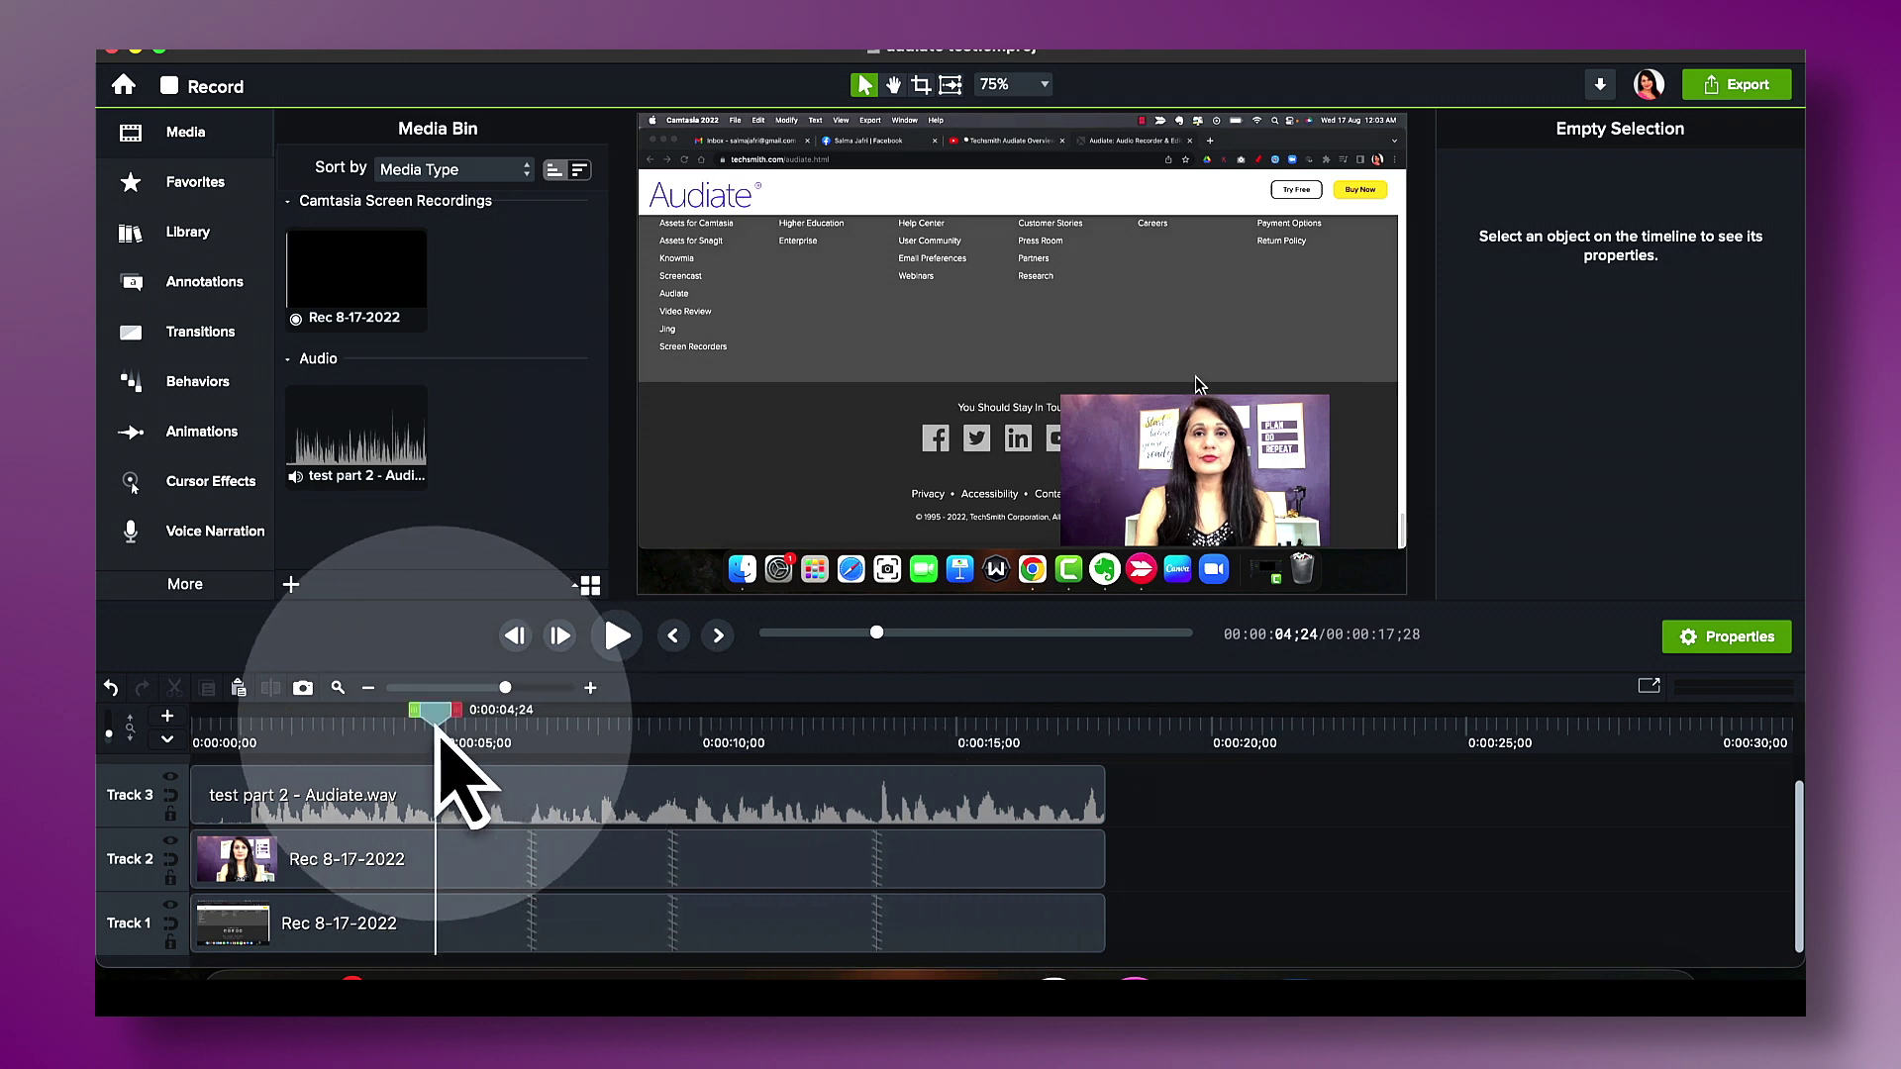
click(617, 635)
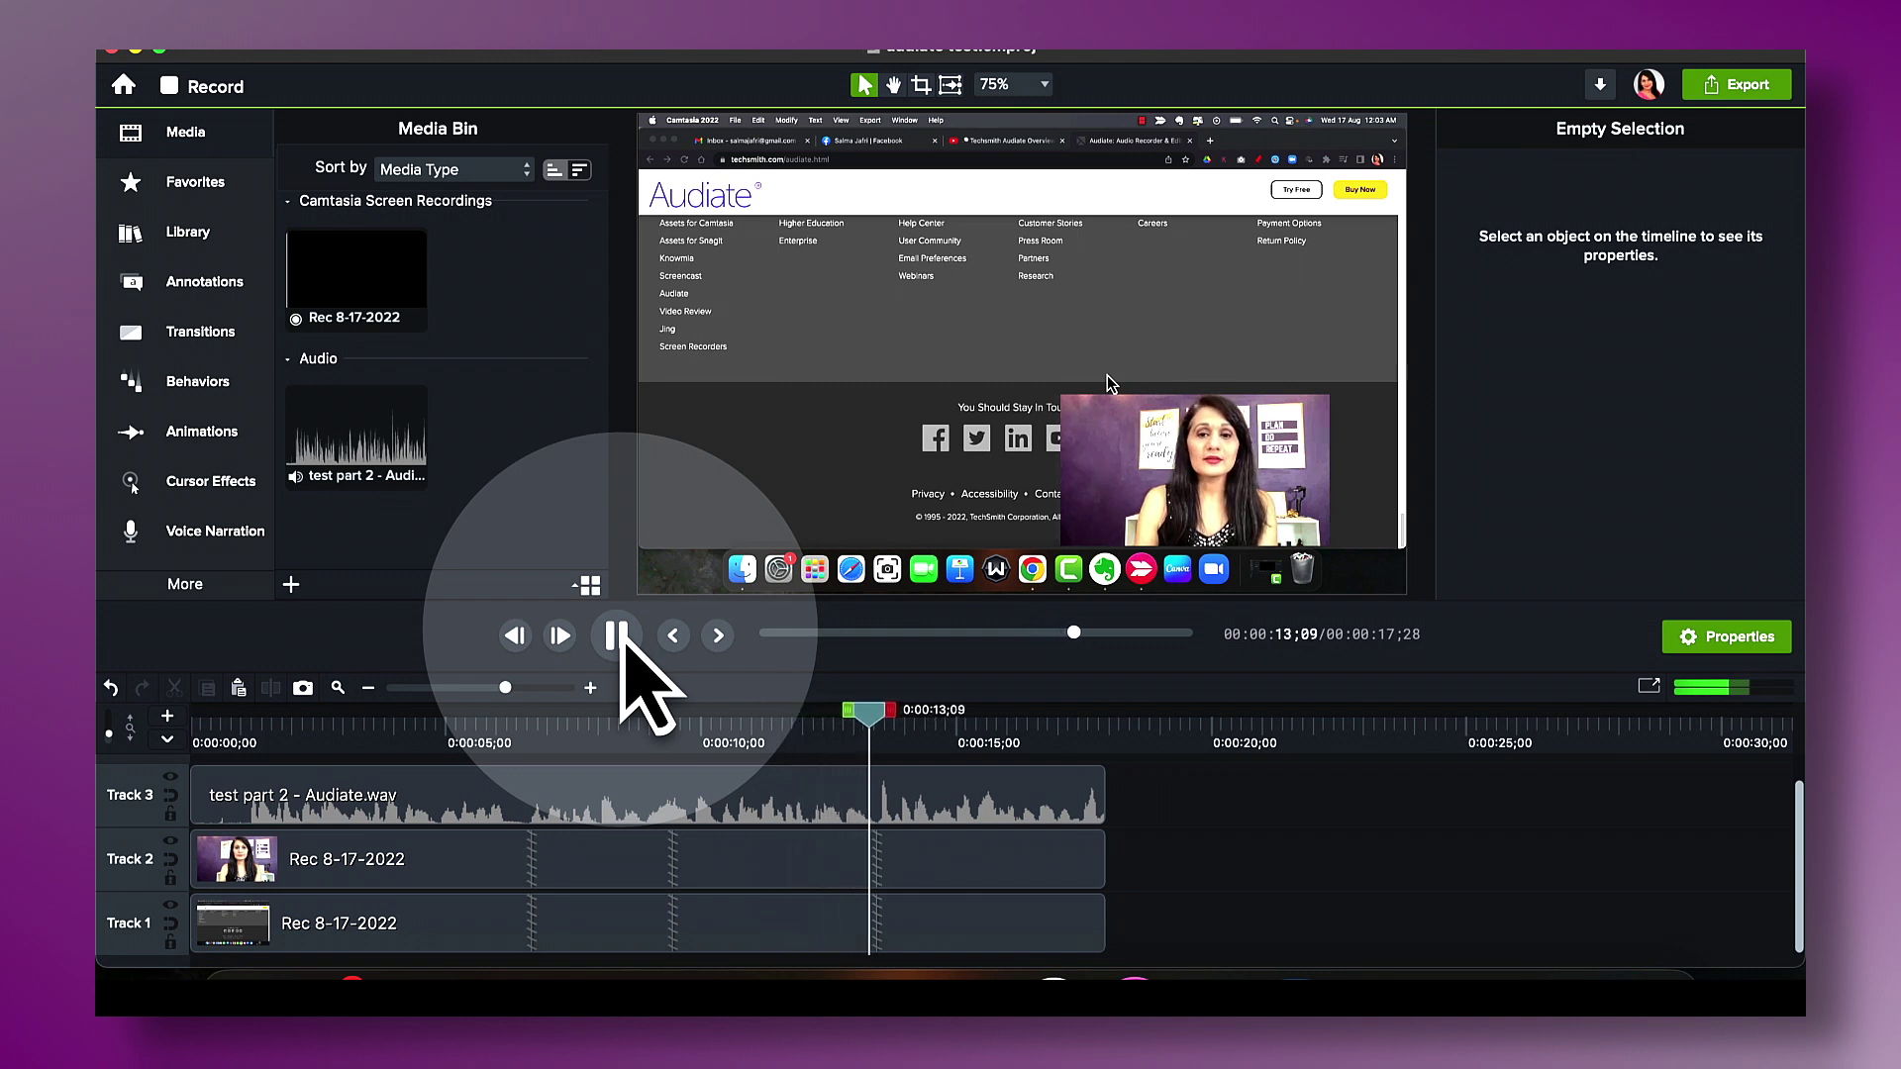
click(614, 635)
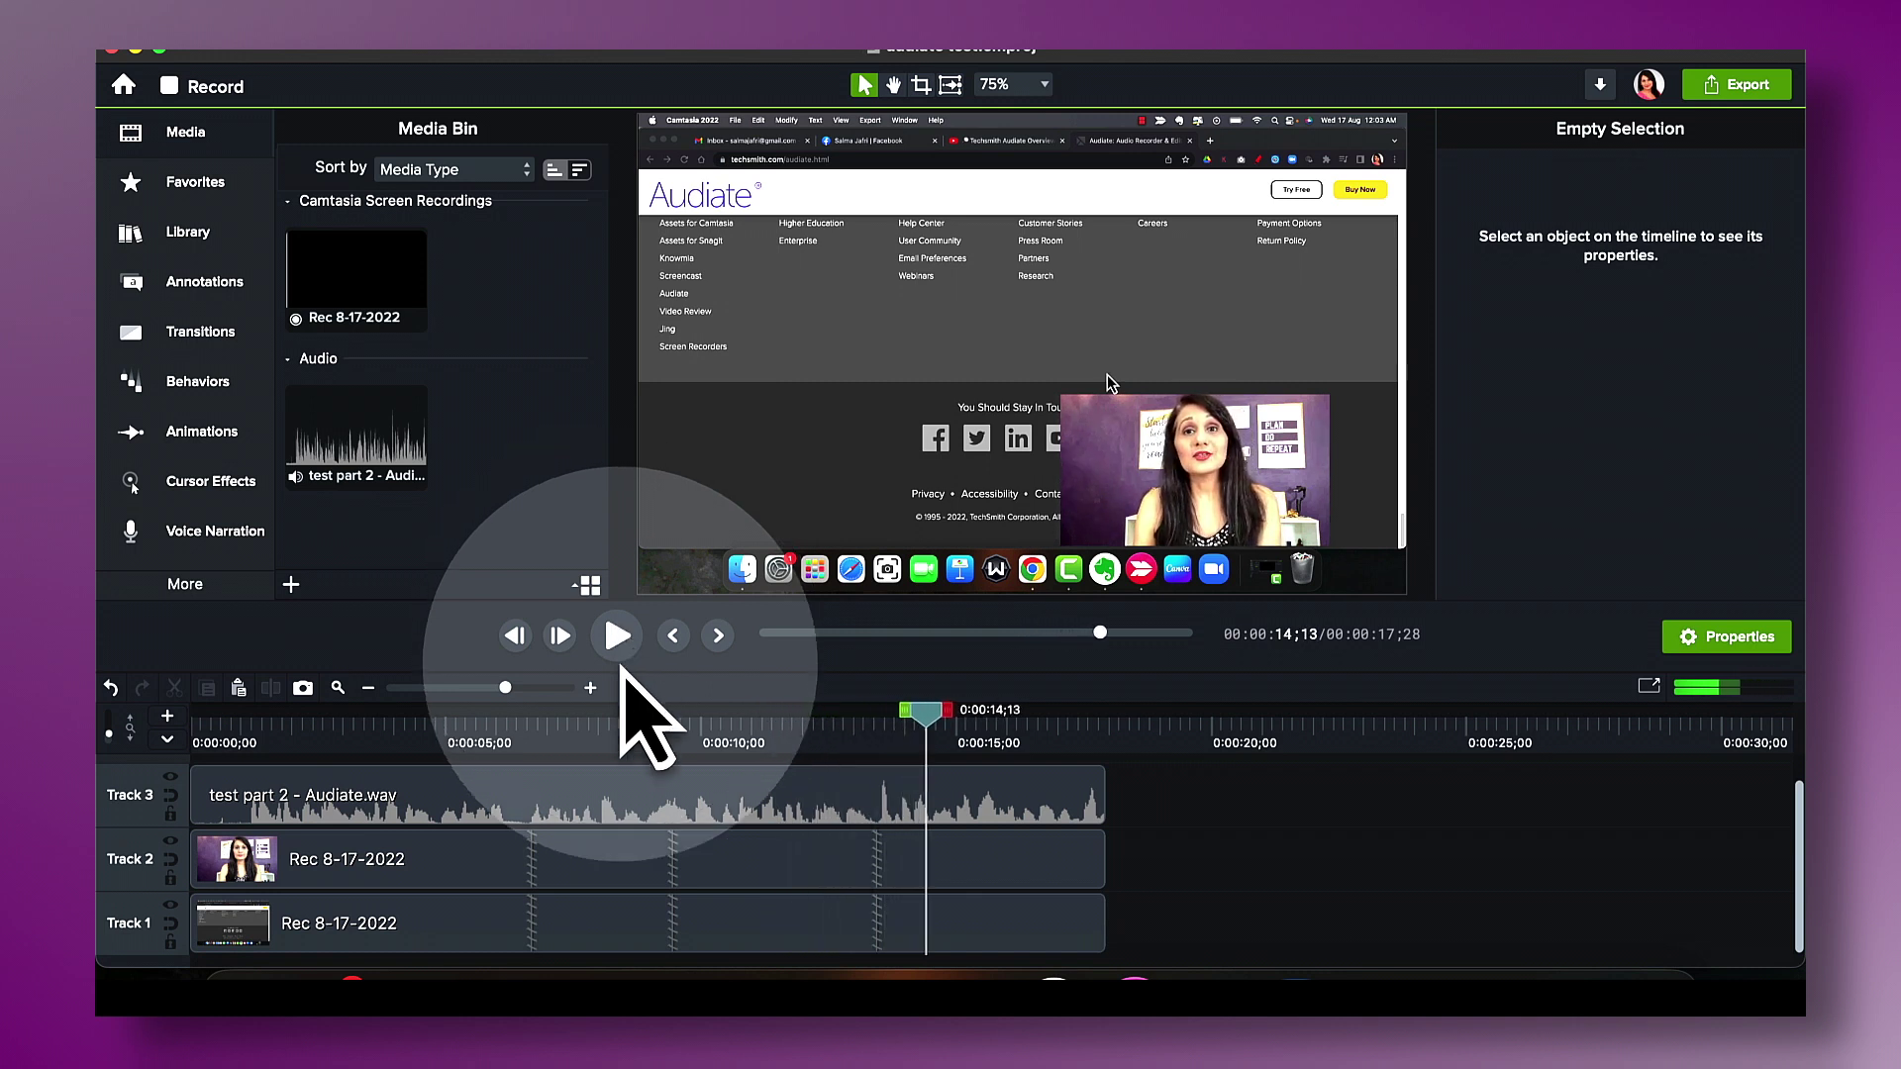